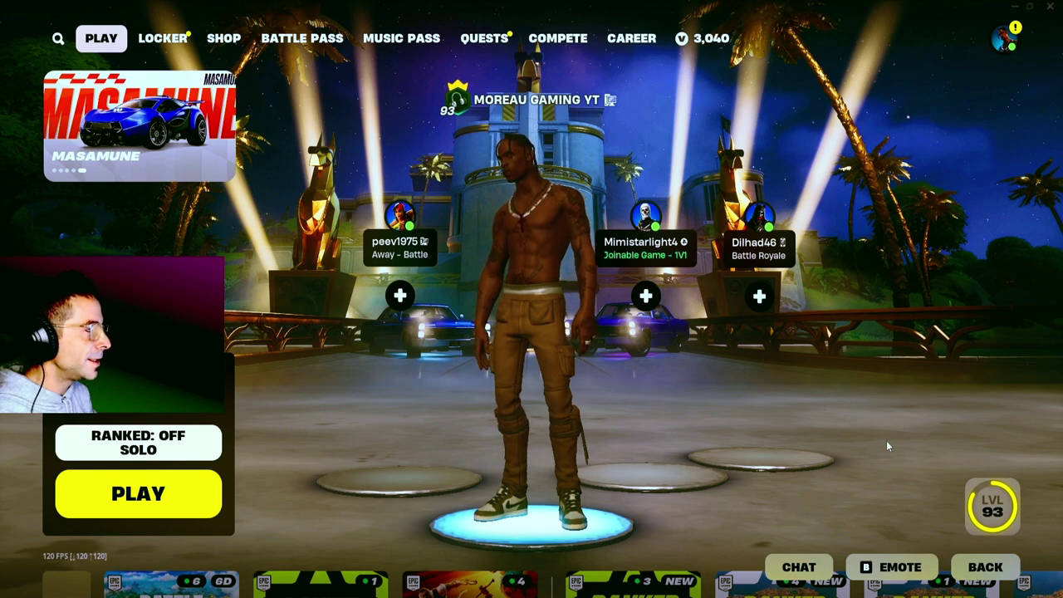
- Equip the Rap Boy Reloaded outfit from the recent outfits in the locker and return to the lobby
left_click(163, 38)
left_click(158, 226)
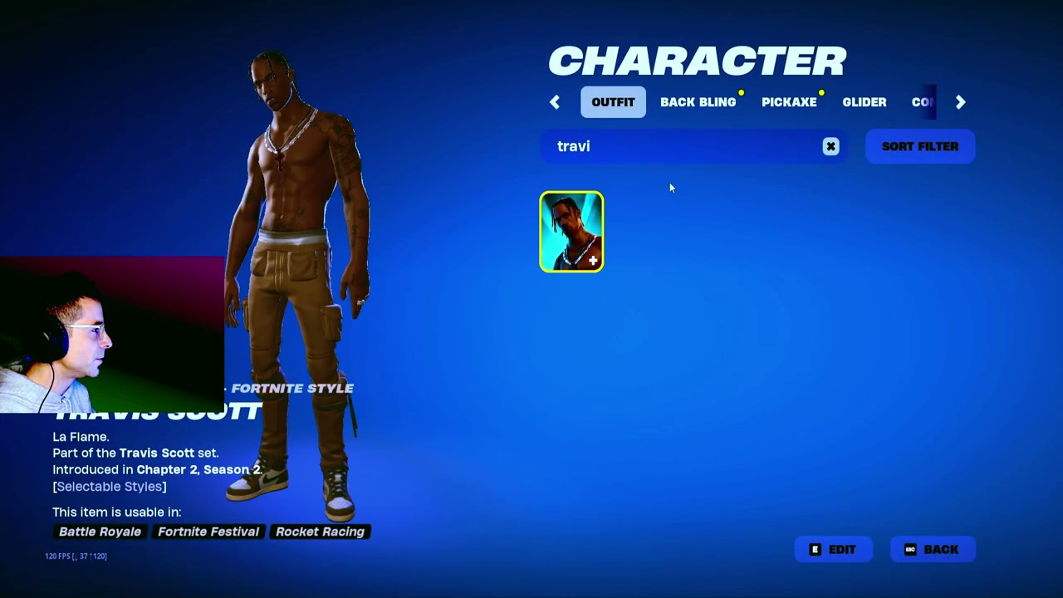
left_click(831, 146)
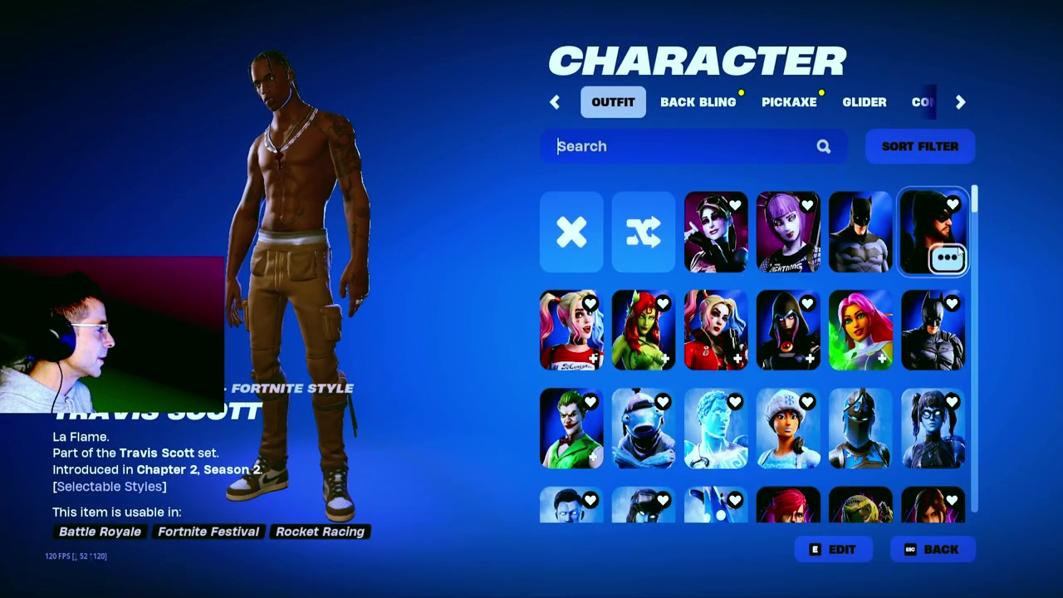
left_click(912, 152)
left_click(423, 404)
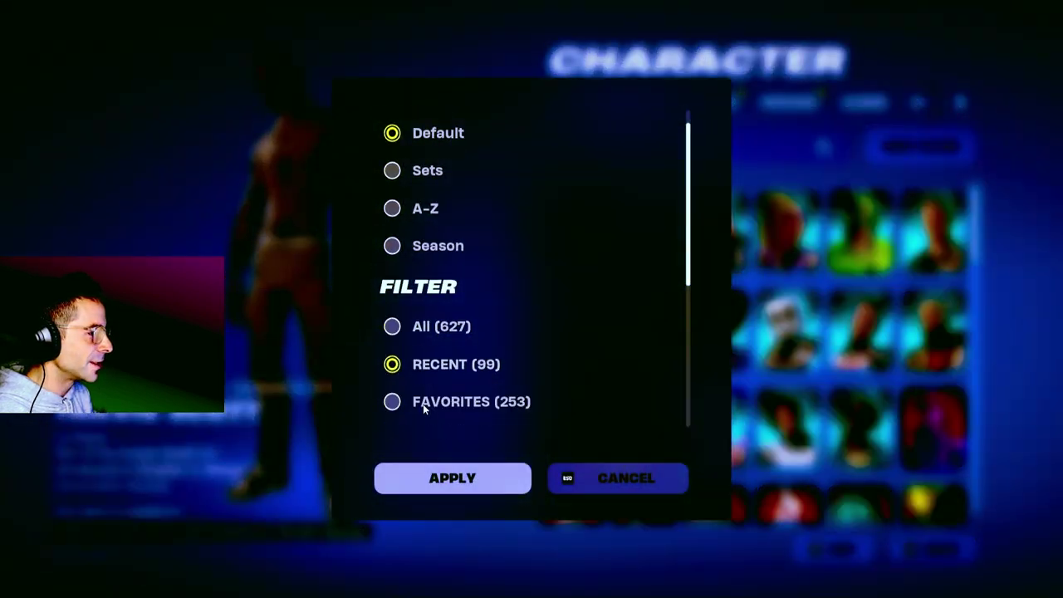
left_click(448, 479)
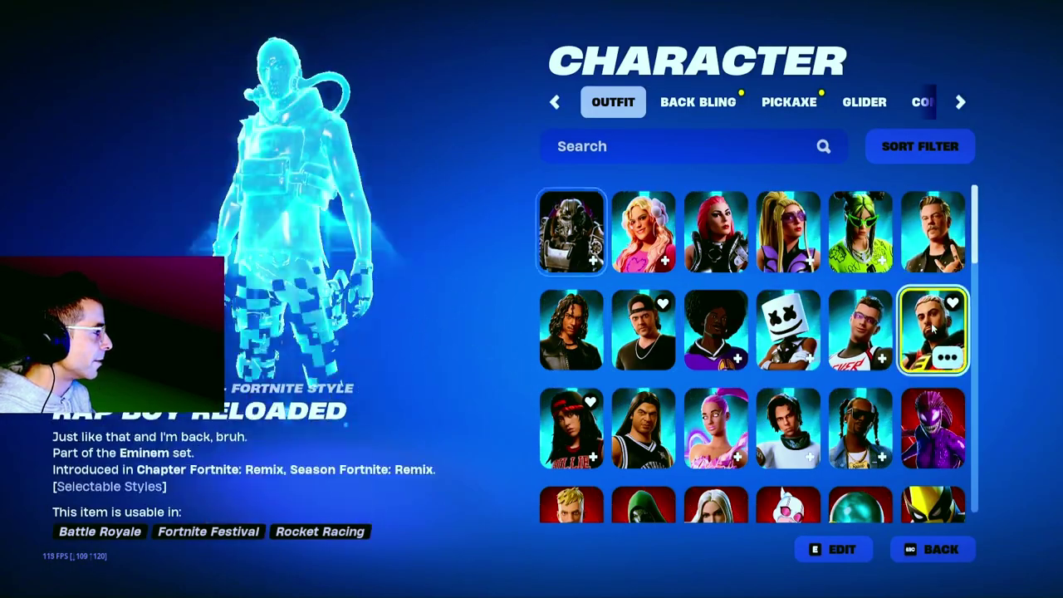
left_click(916, 570)
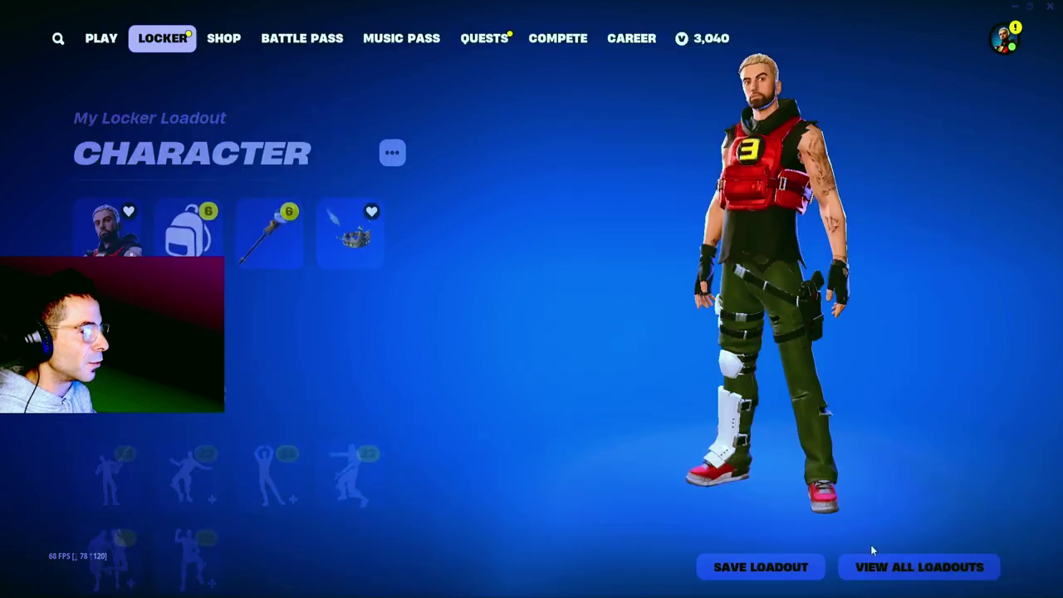
left_click(106, 47)
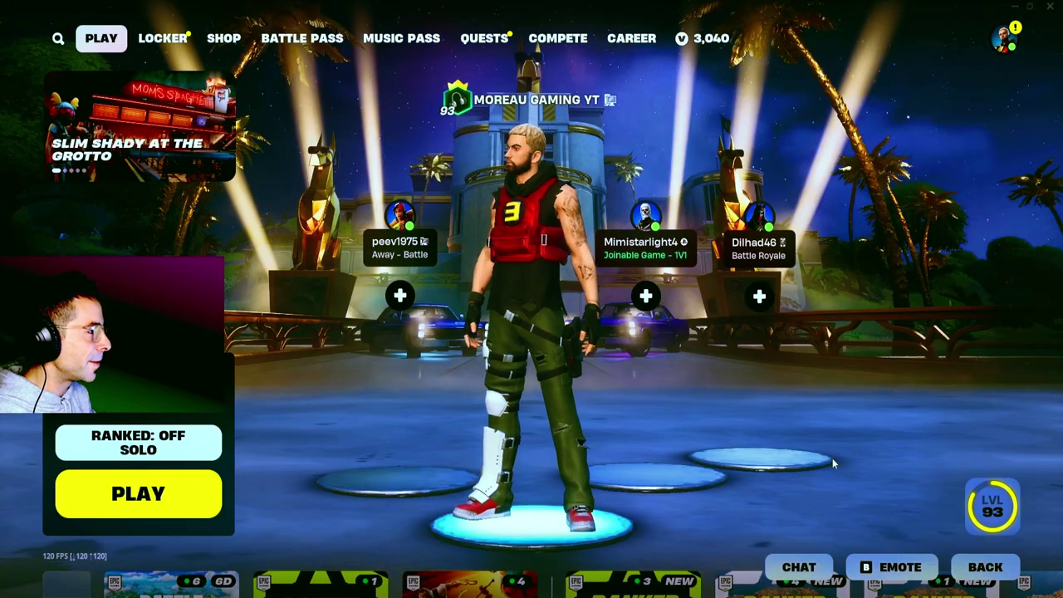
- Check the Record Replays option in the game settings and return to the lobby
key("Escape")
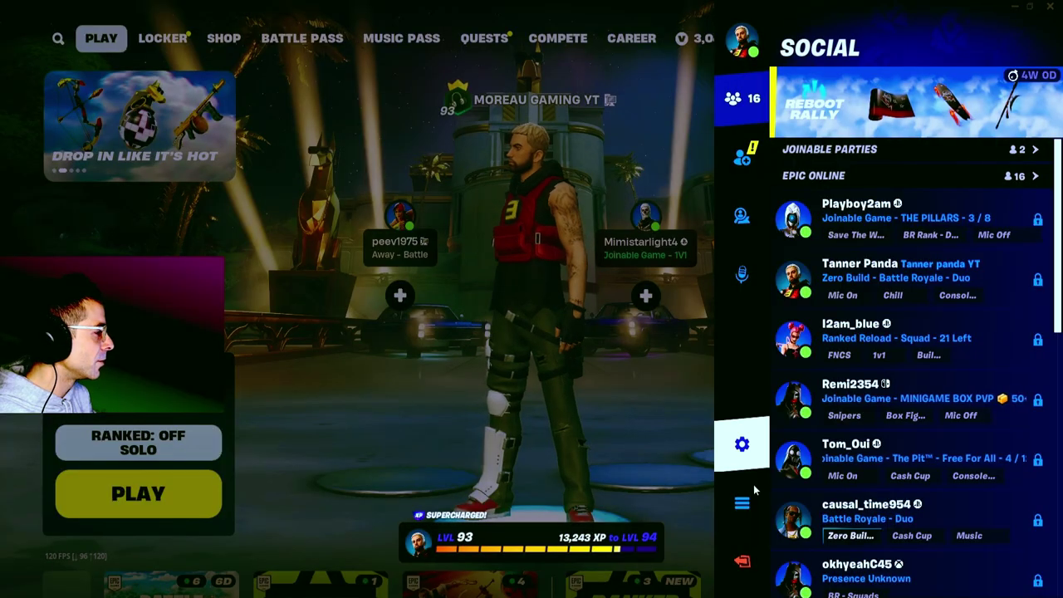
left_click(743, 443)
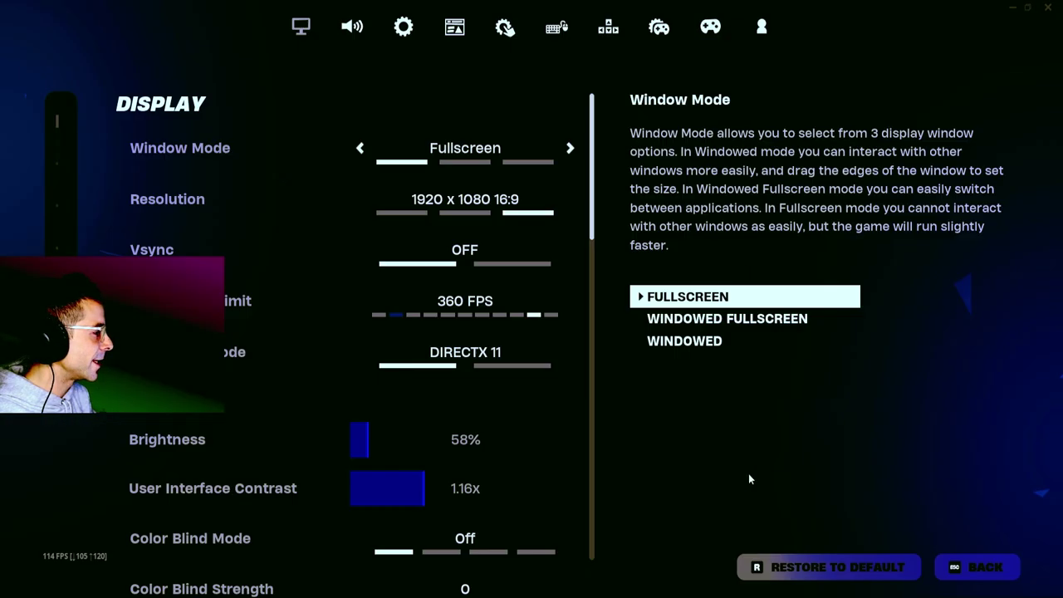
left_click(404, 28)
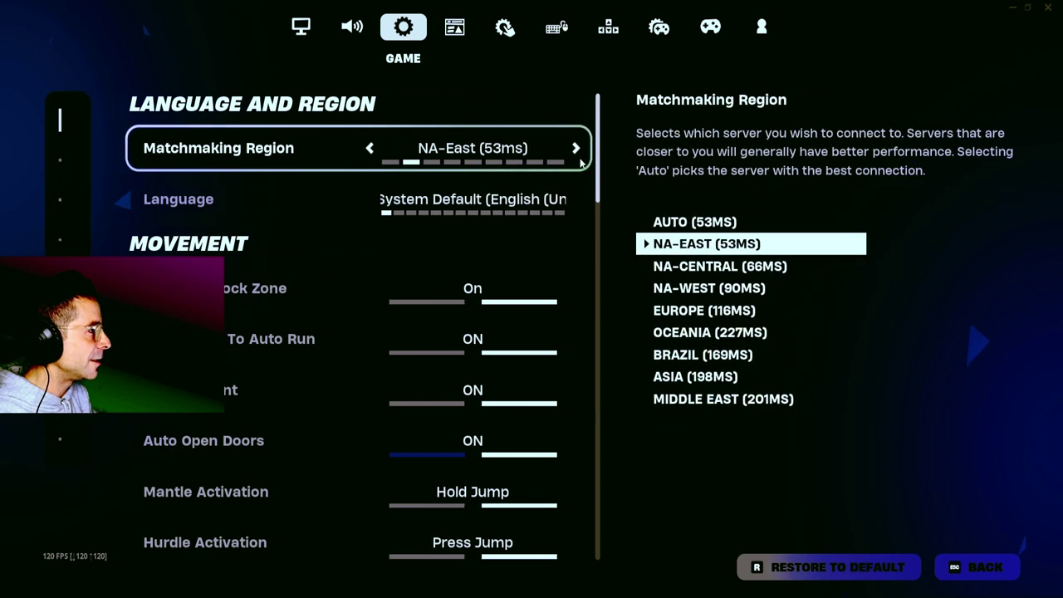
left_click_drag(594, 127, 595, 519)
scroll(313, 299, "up", 3)
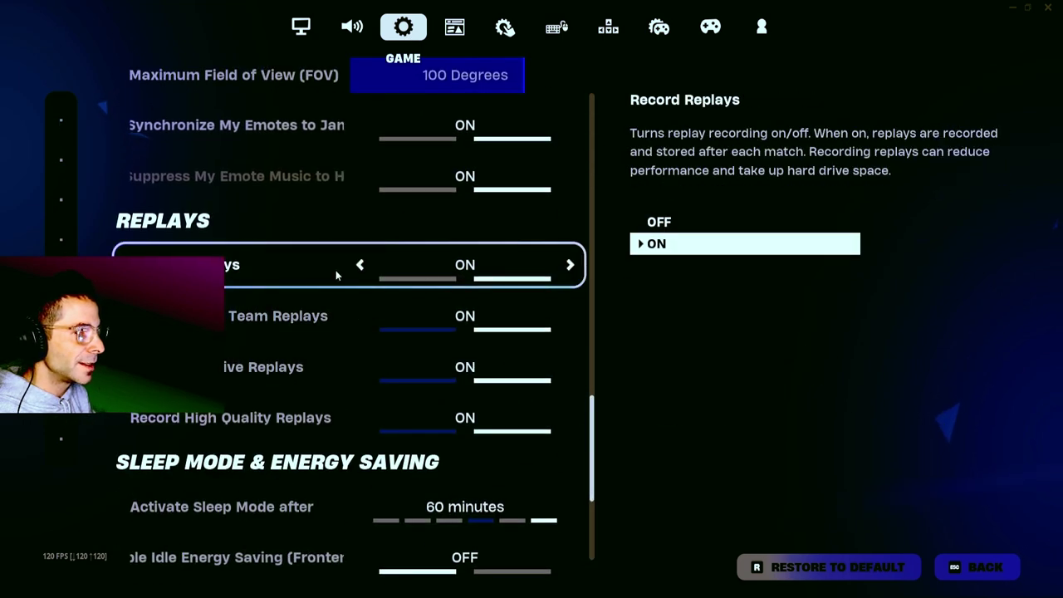
key("Escape")
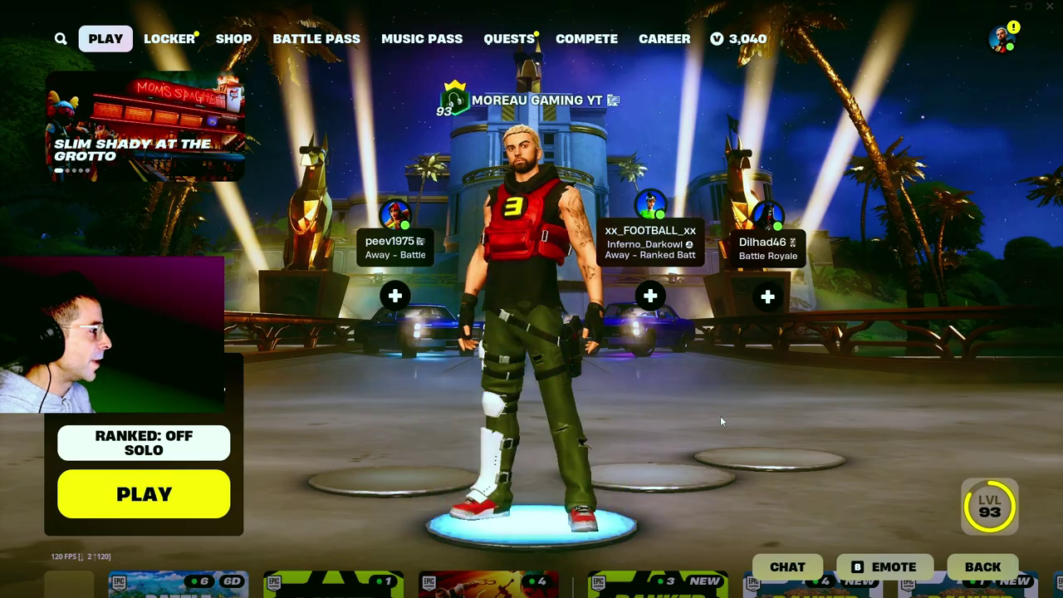
- Set a custom matchmaking key and start a private solo match
scroll(731, 491, "down", 6)
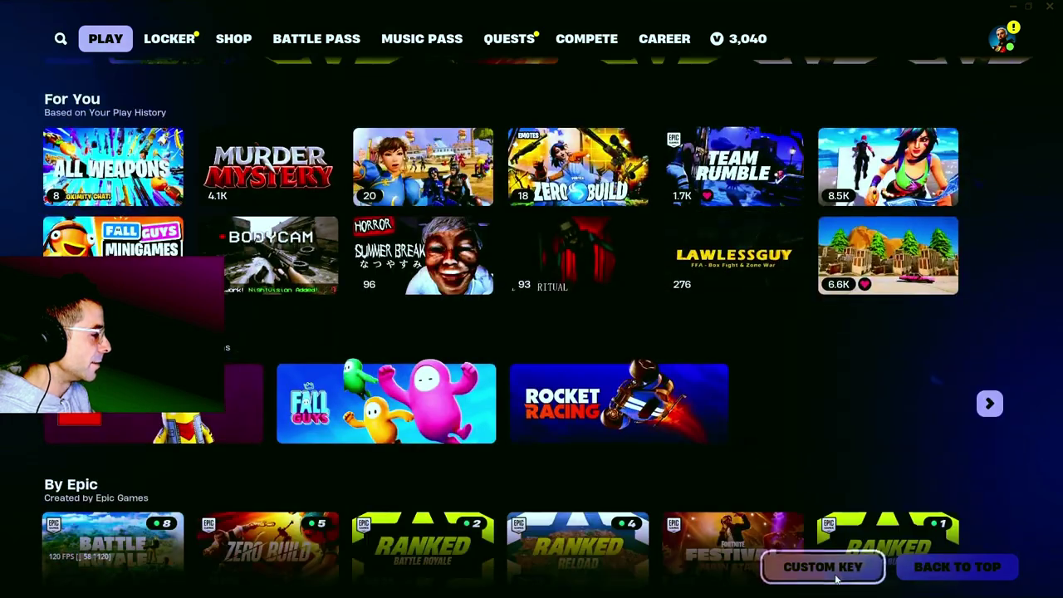
left_click(822, 567)
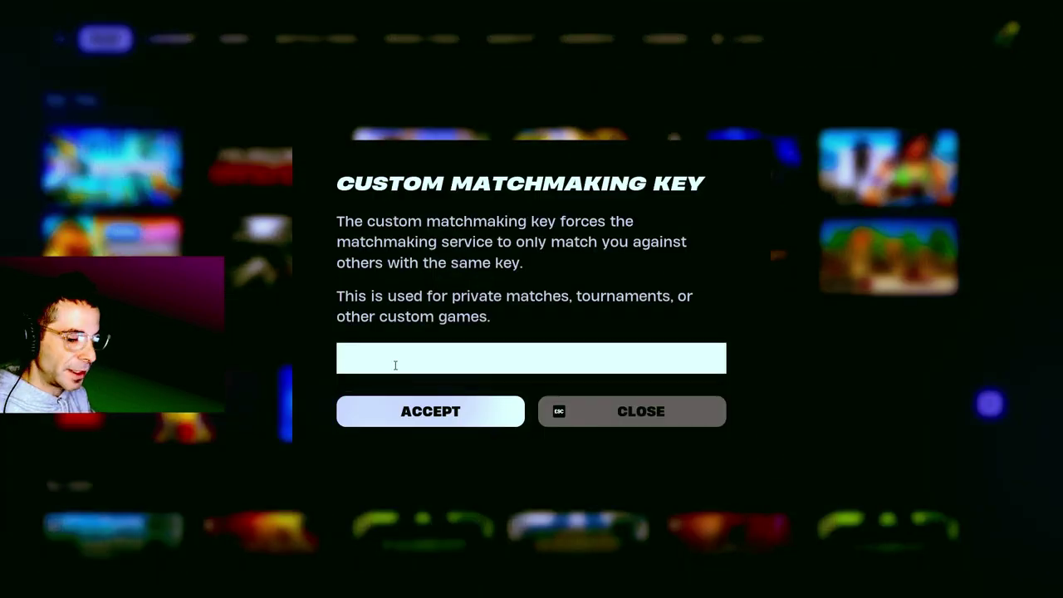
left_click(430, 413)
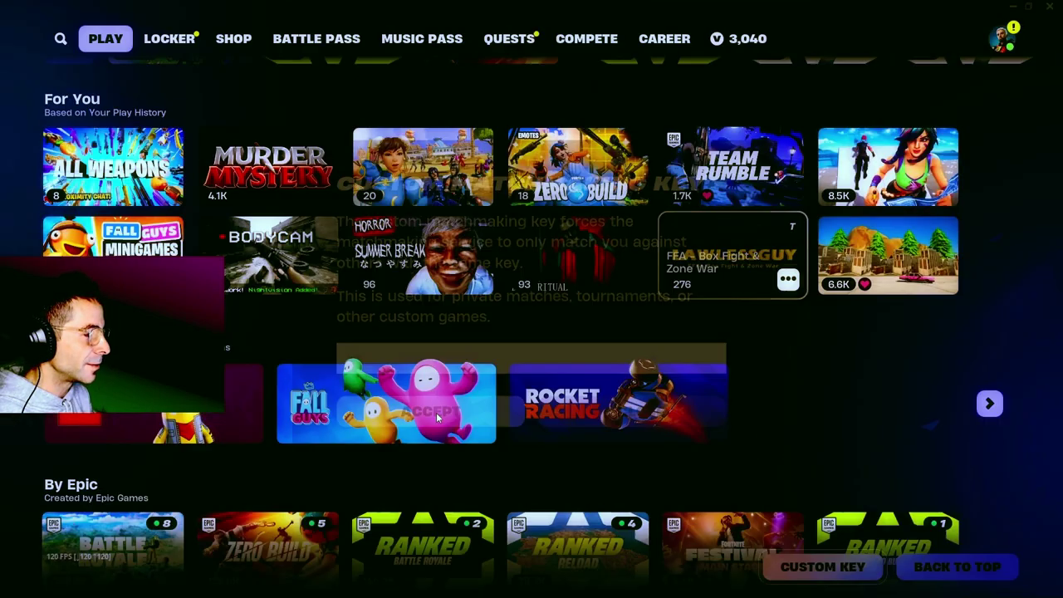
scroll(432, 344, "up", 5)
left_click(147, 449)
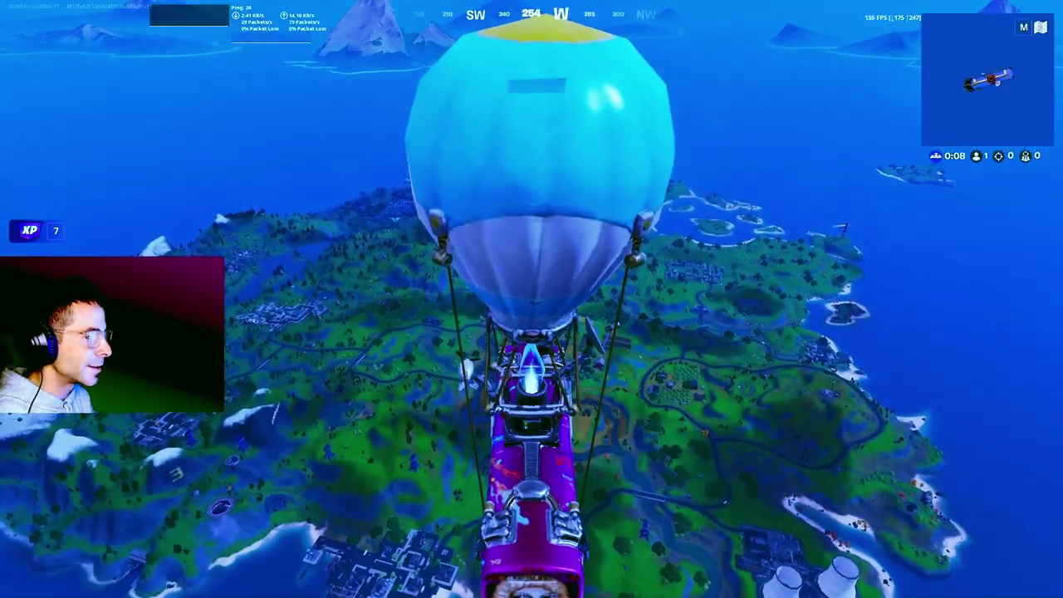
- Leave the battle bus, glide down to the snowy mountain and climb to a spot overlooking the town
key("b")
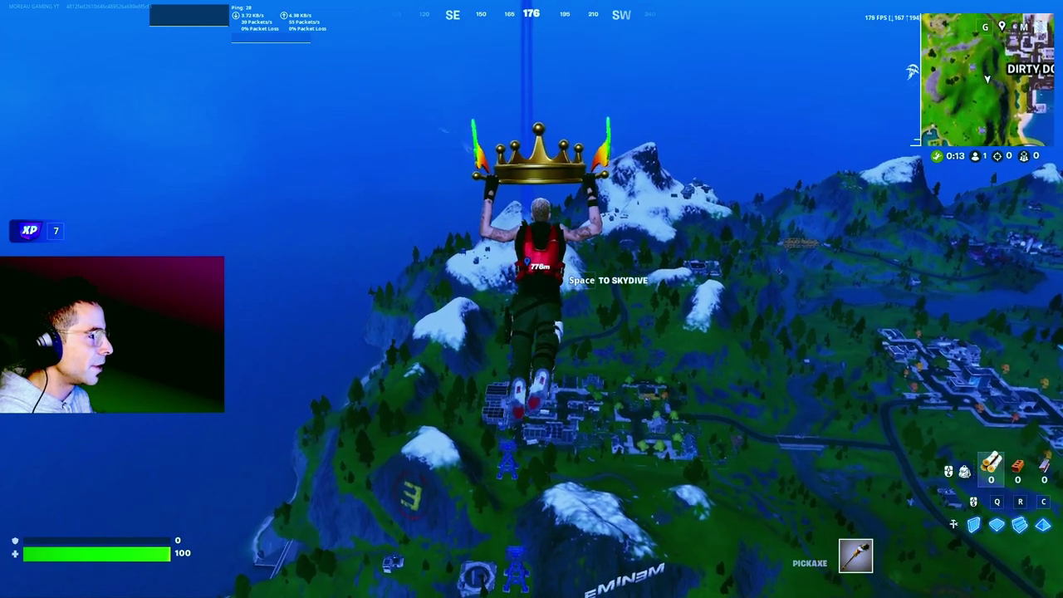
key("space")
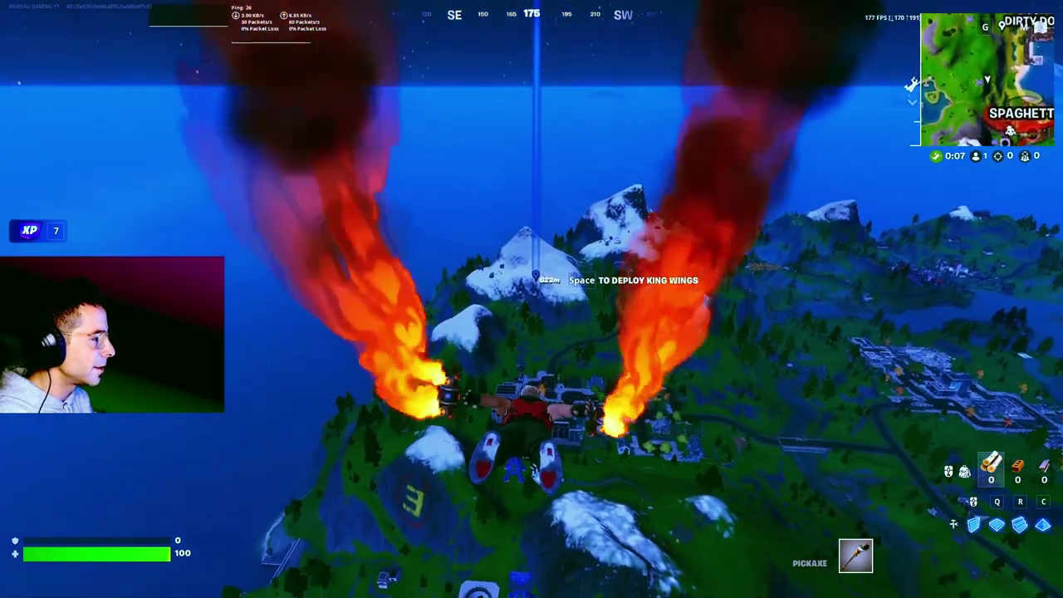
key("space")
middle_click(531, 299)
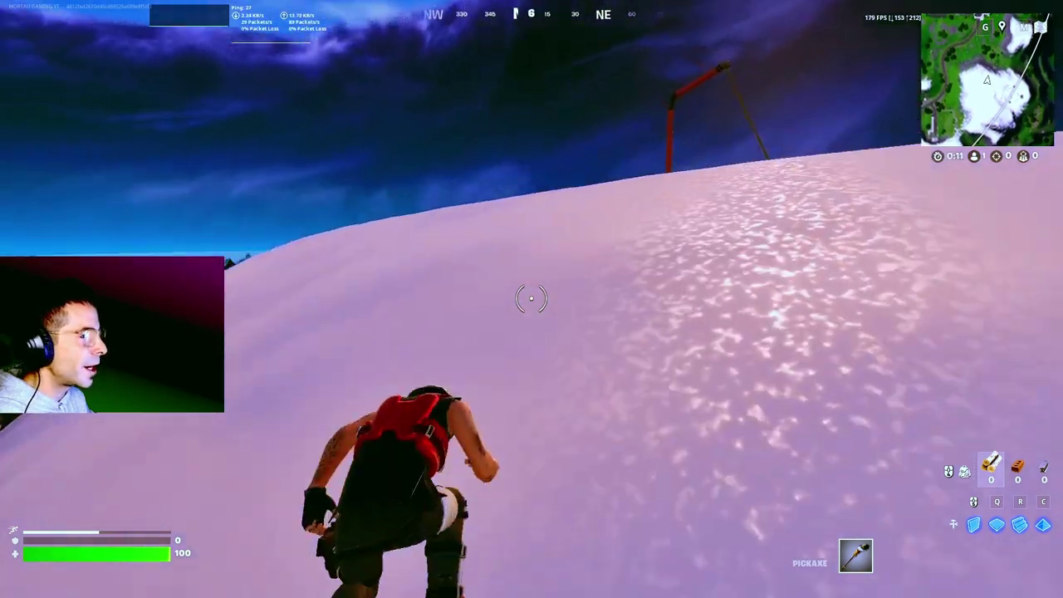
key("w")
key("space")
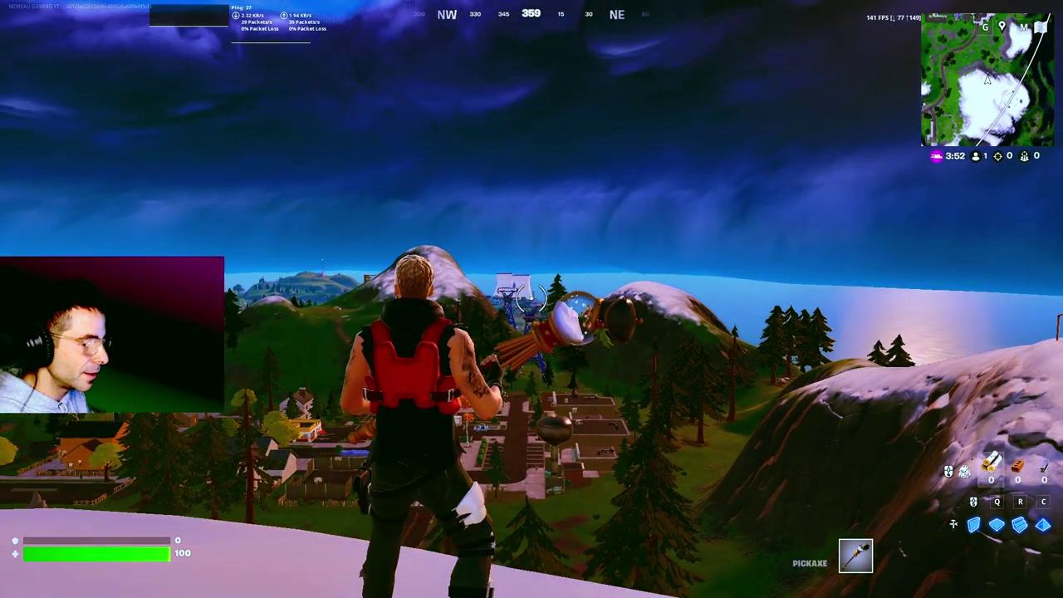
- Perform an emote from the Locker Emotes page while standing on the snowy hilltop
key("b")
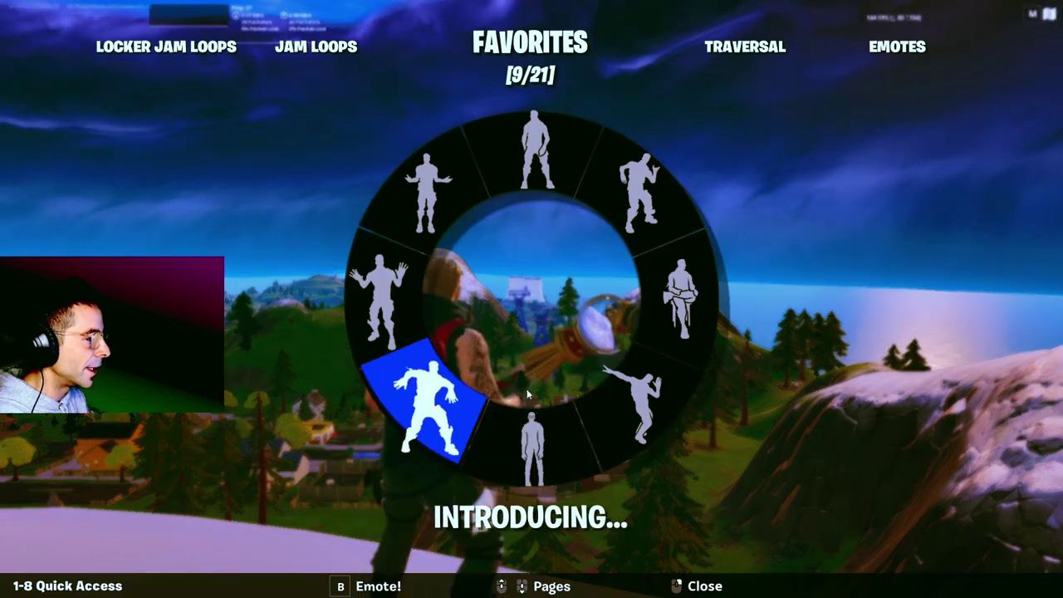
left_click(157, 50)
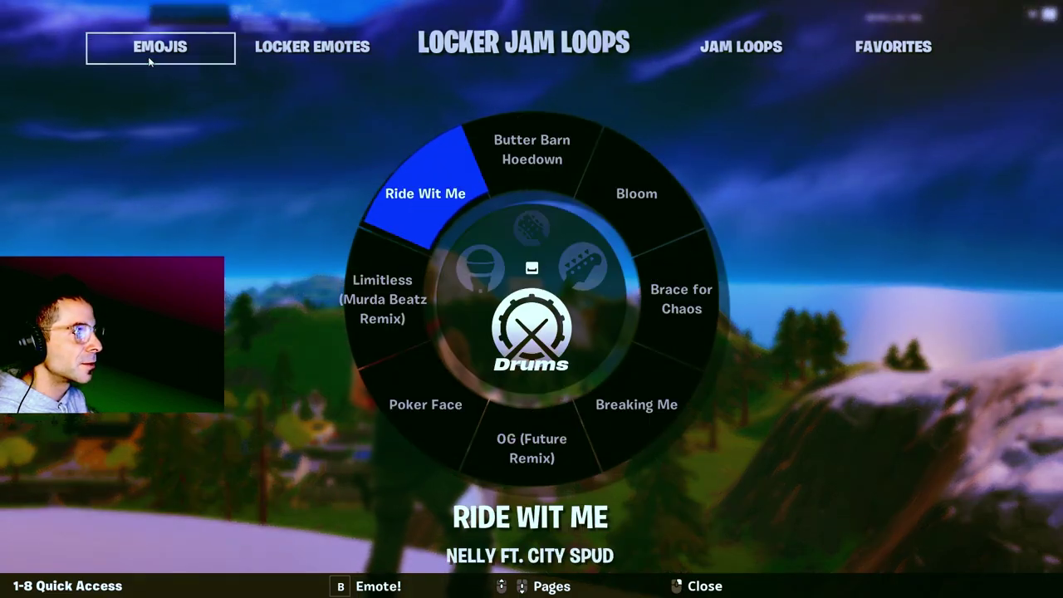
left_click(291, 51)
left_click(535, 448)
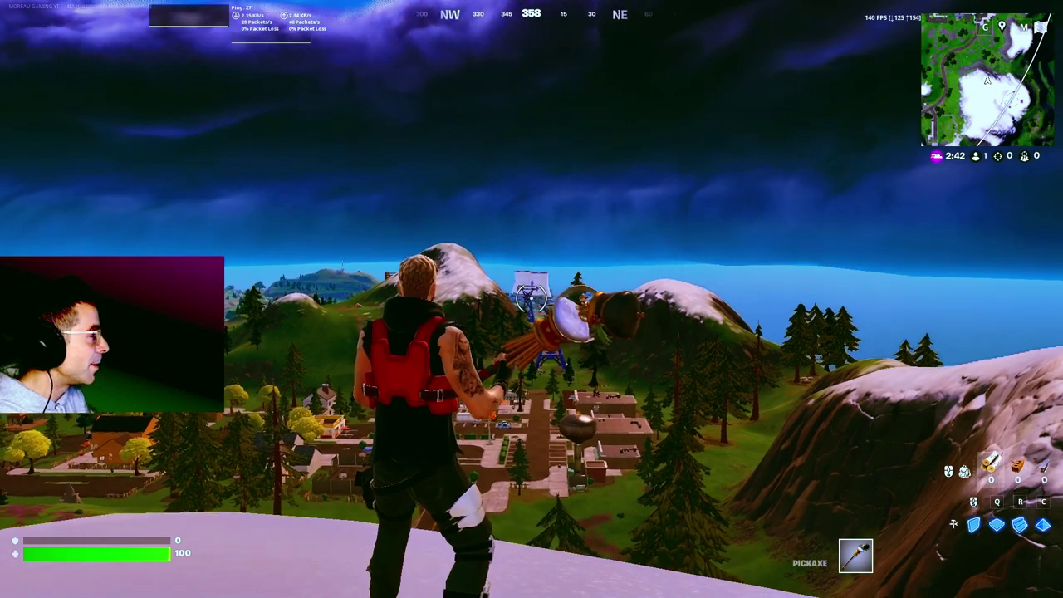
- Leave the private match and return to the lobby
key("o")
left_click(729, 561)
left_click(804, 565)
left_click(804, 559)
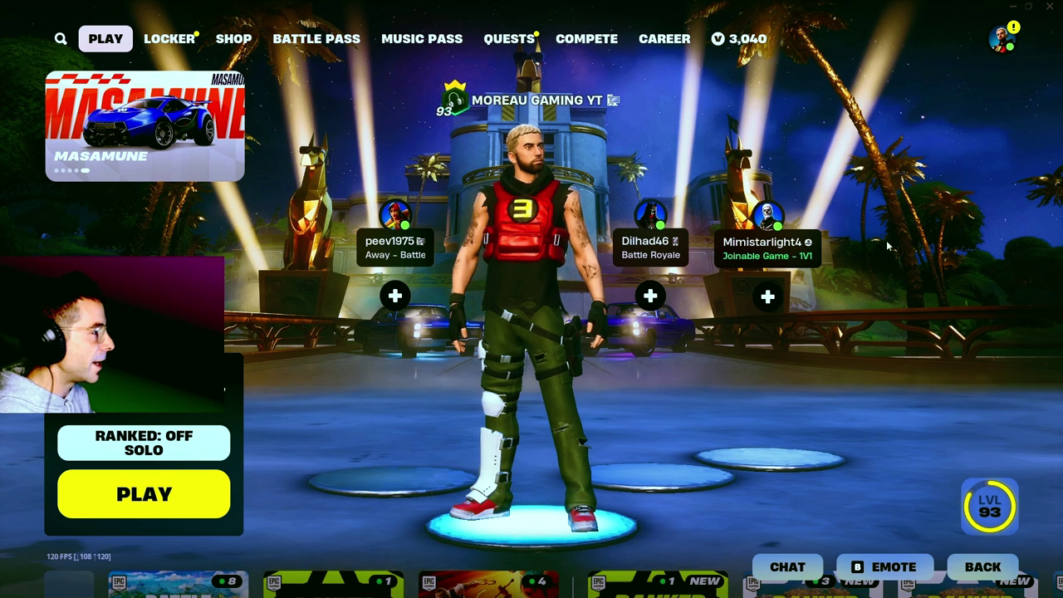
- Open the newest unsaved replay, dated 2024-11-11, from the career replays list
left_click(659, 41)
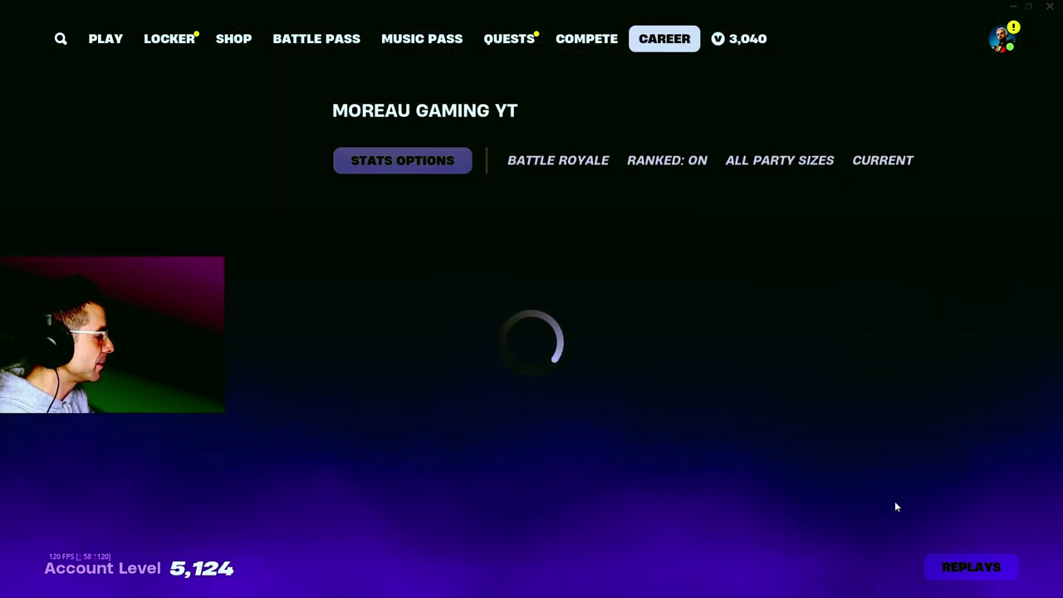
left_click(972, 571)
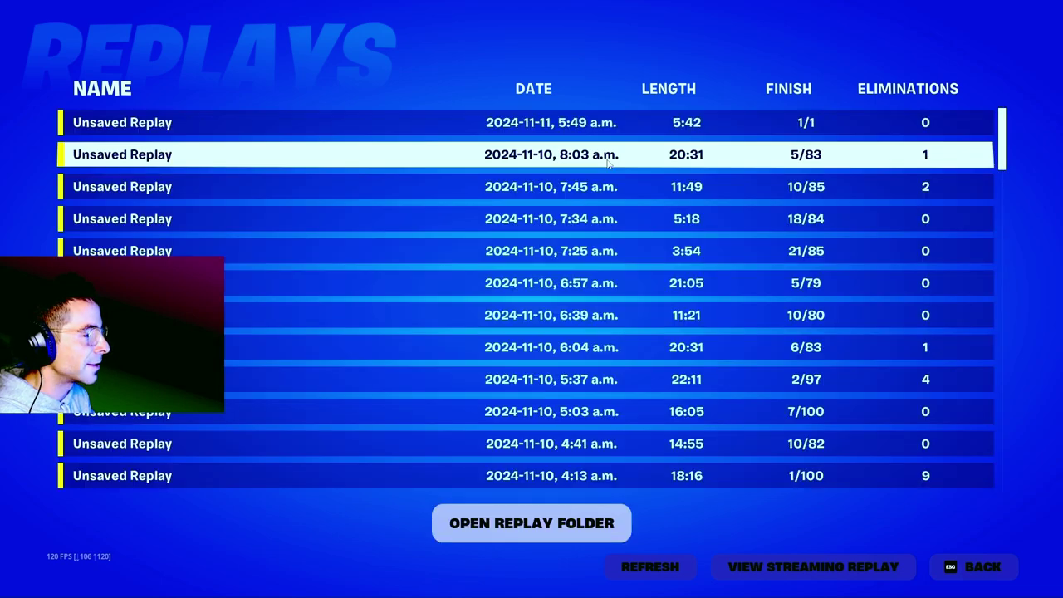
left_click(637, 123)
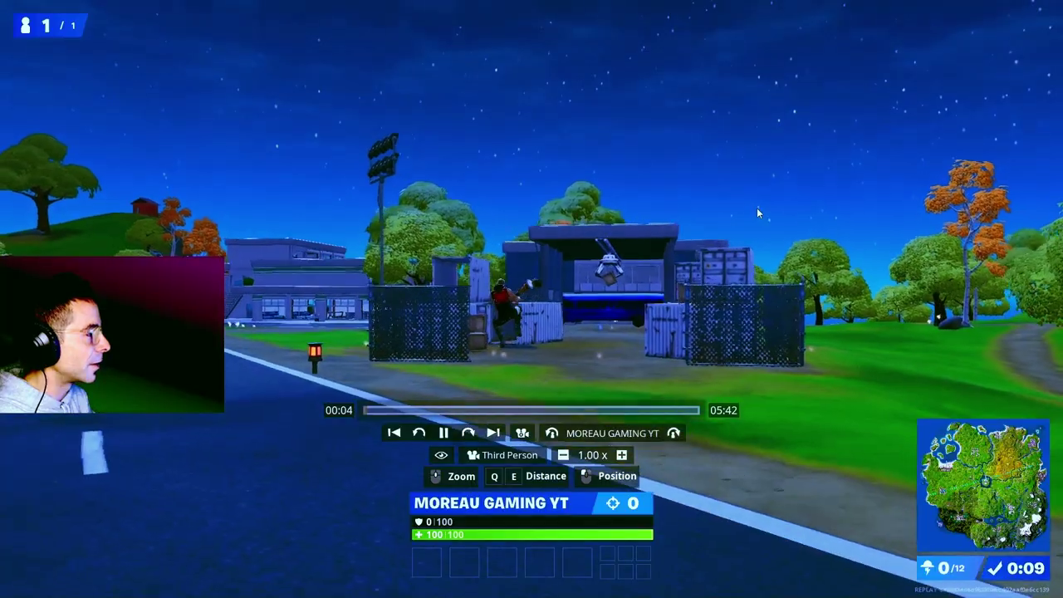
- Skip the replay ahead to the glide over the snowy mountain, switch the camera to Drone Free and pause at 01:18
left_click(427, 409)
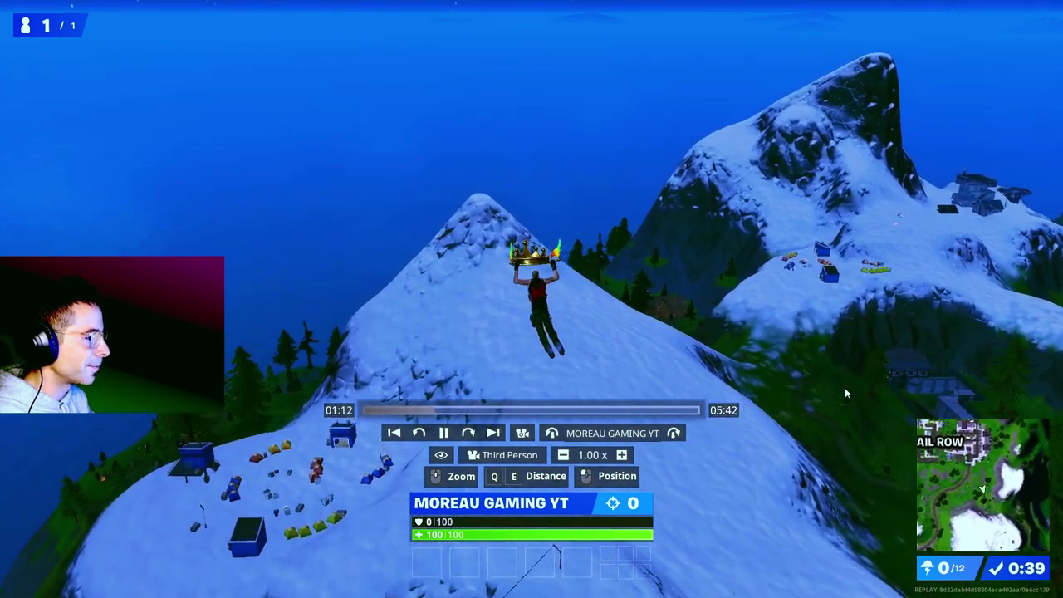
left_click(480, 456)
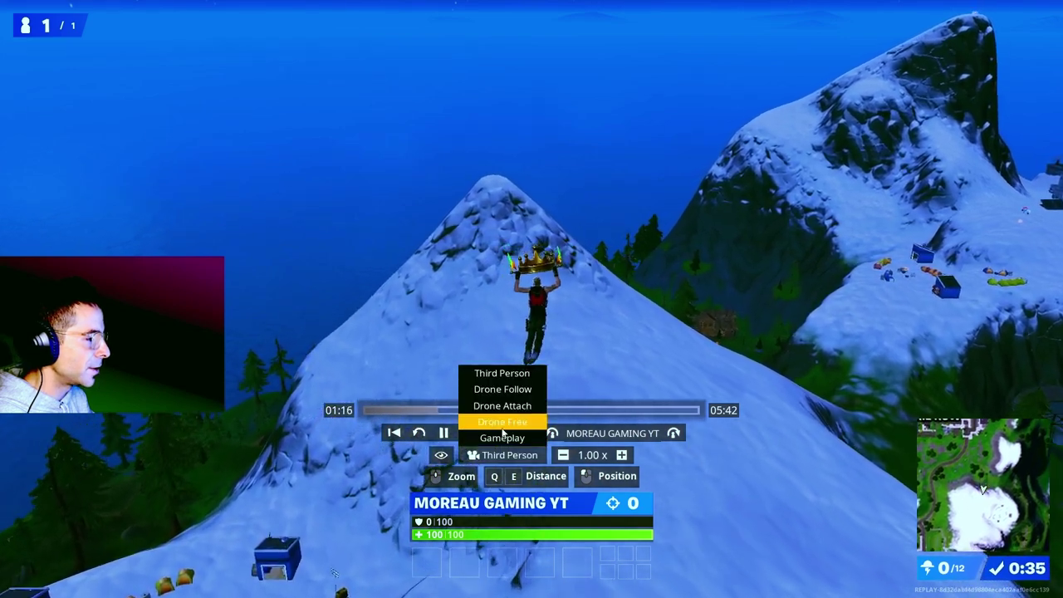
left_click(503, 426)
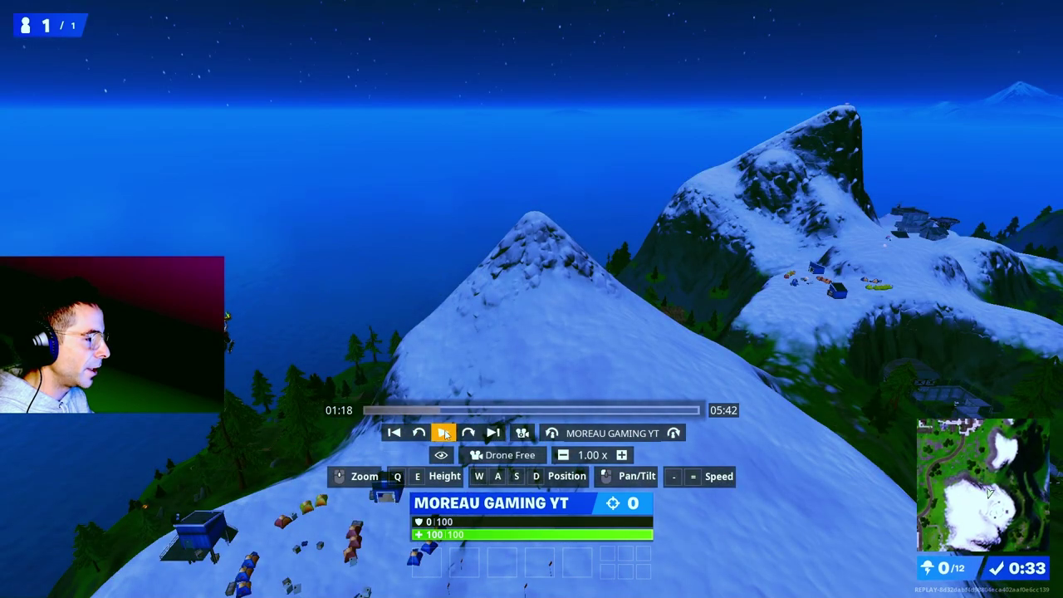
- Position the free drone camera just above the snowy hilltop, facing the town and the pylon beyond it
left_click_drag(468, 356, 579, 205)
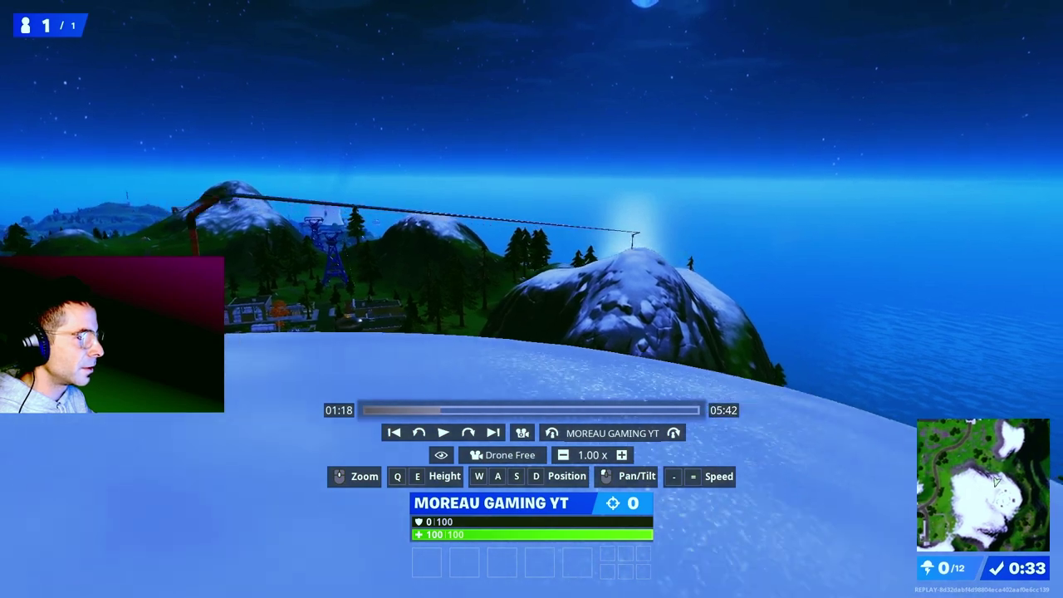
key("a")
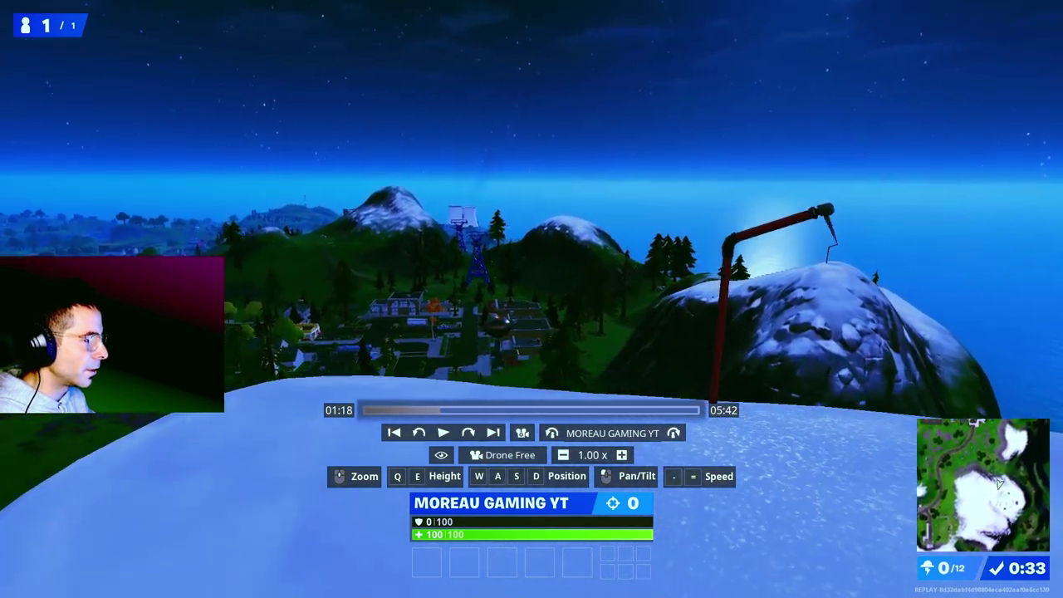
key("w")
key("q")
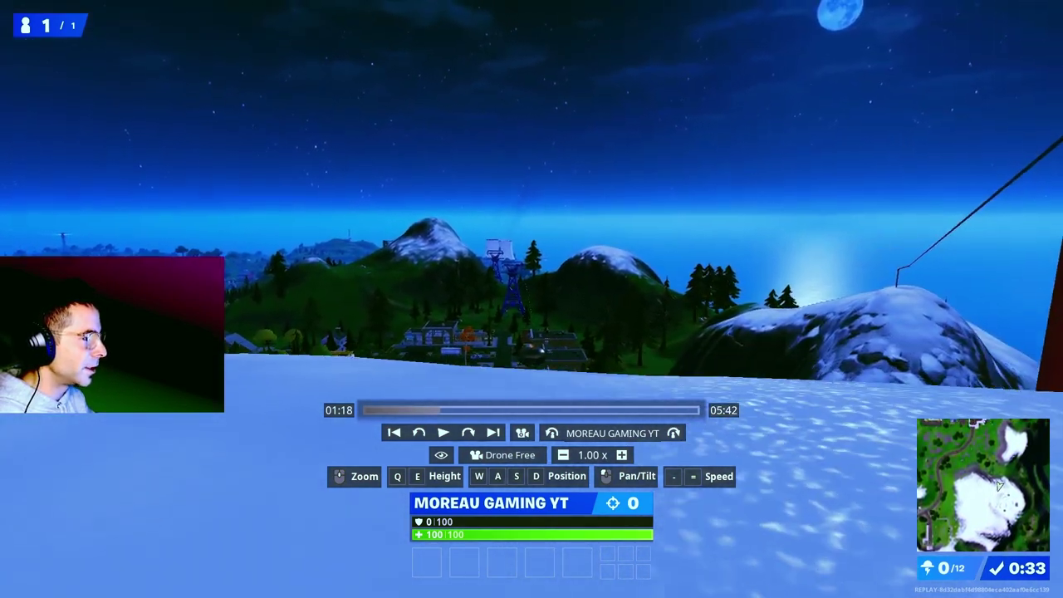
key("e")
key("q")
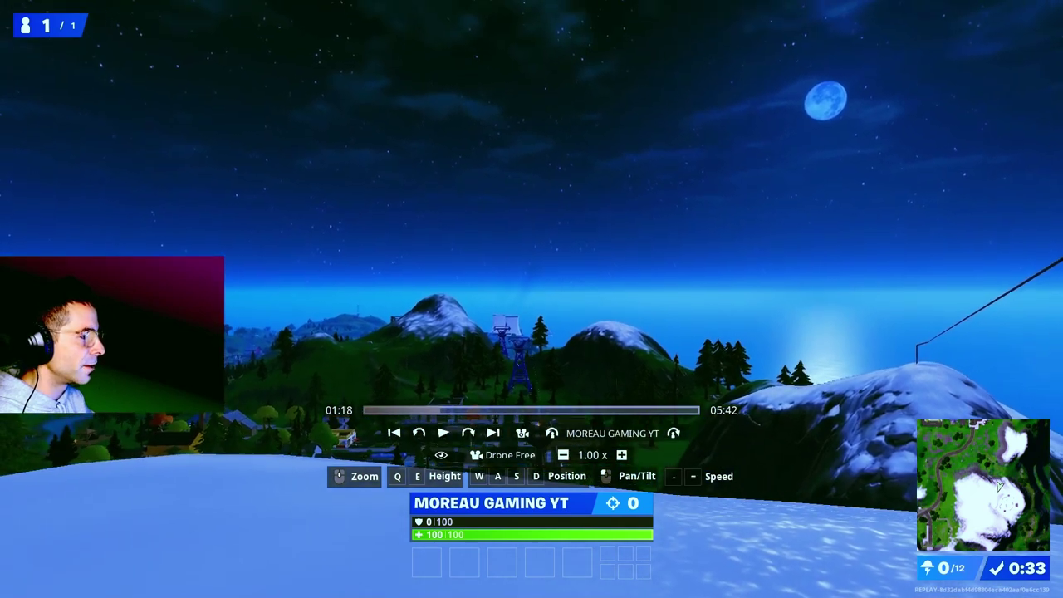
mouse_move(532, 299)
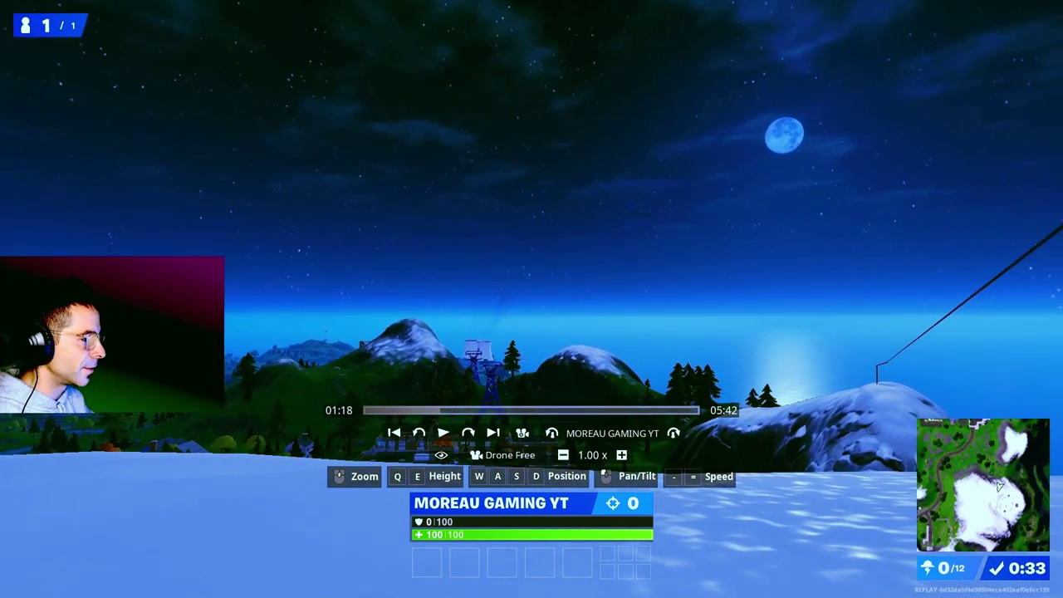
key("e")
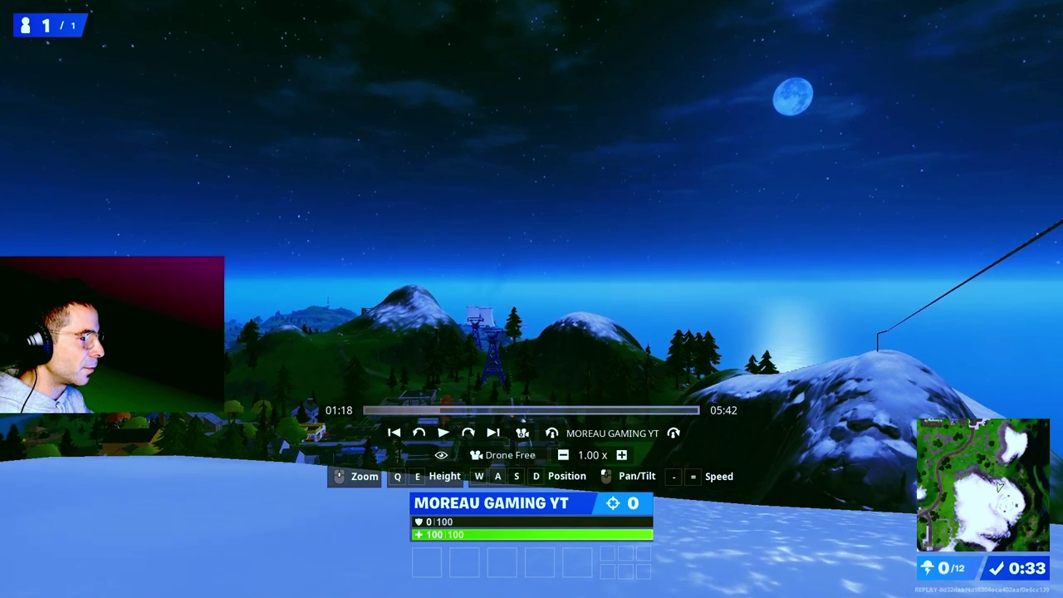
- Fine-tune the free drone camera's height and viewing angle over the snowy hilltop
key("q")
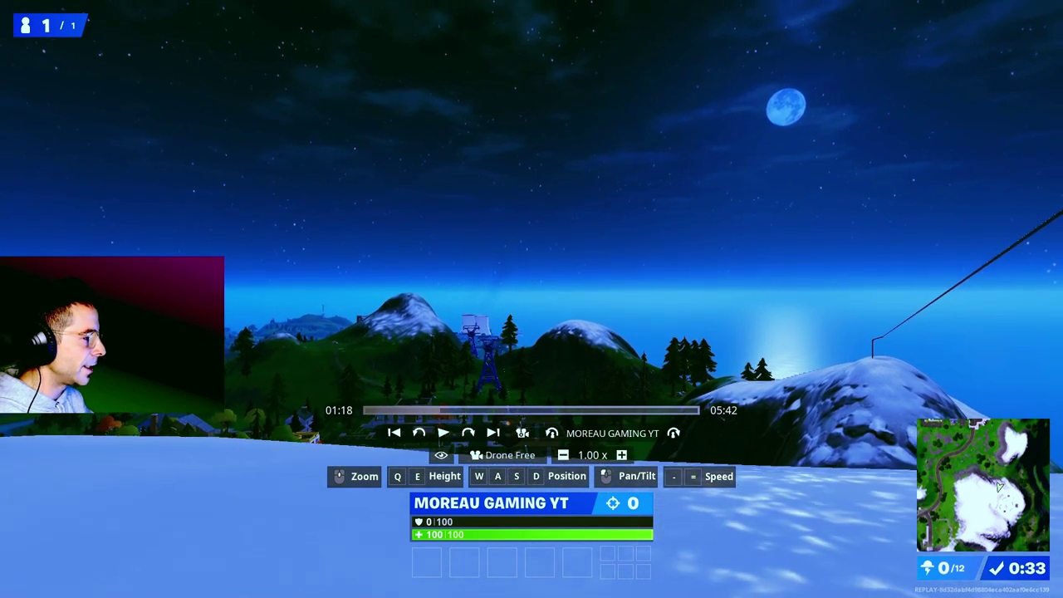
key("e")
left_click_drag(532, 299, 501, 302)
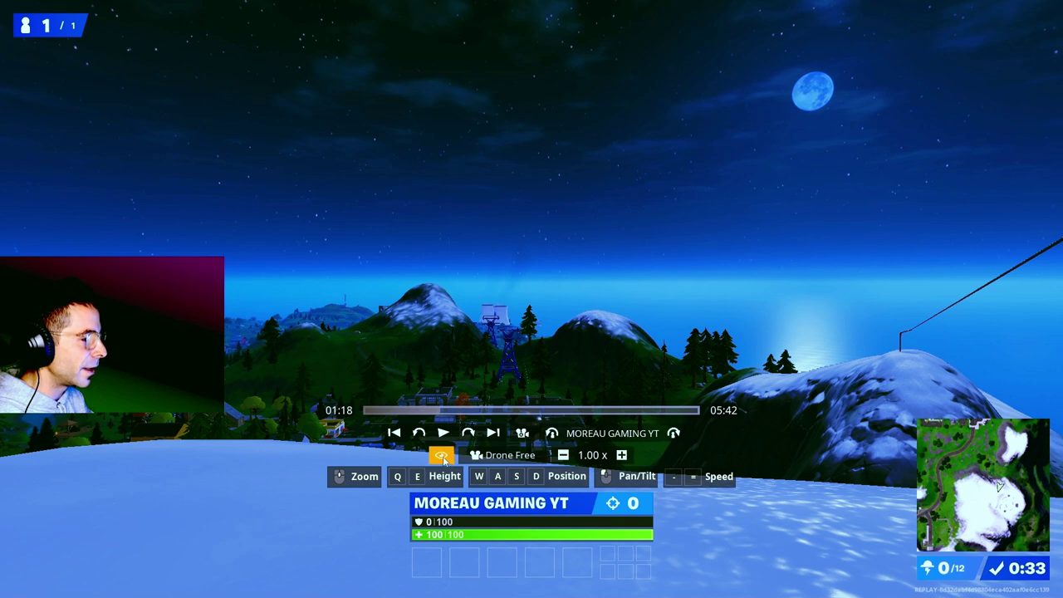
- Set the Drone Free camera's Time of Day to 4.50 for a low sun over the sea
left_click(523, 435)
left_click(301, 116)
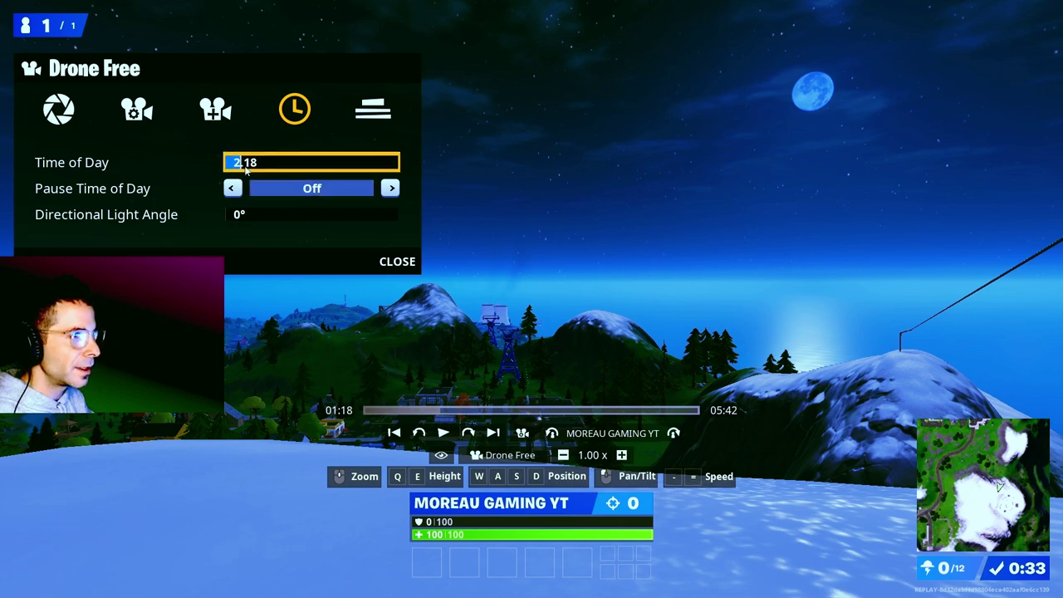
left_click_drag(243, 162, 258, 181)
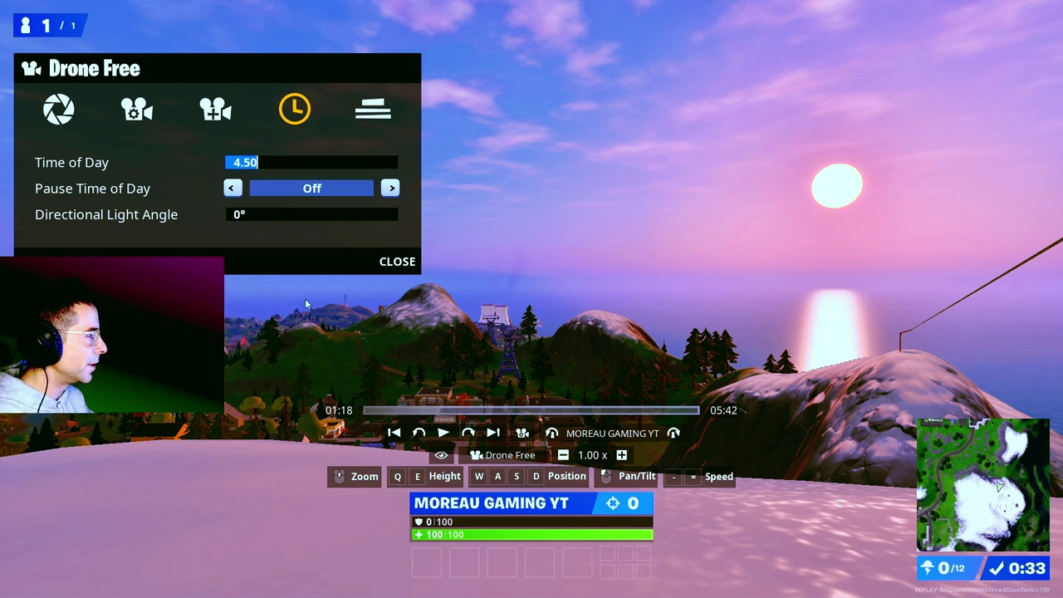
left_click(395, 262)
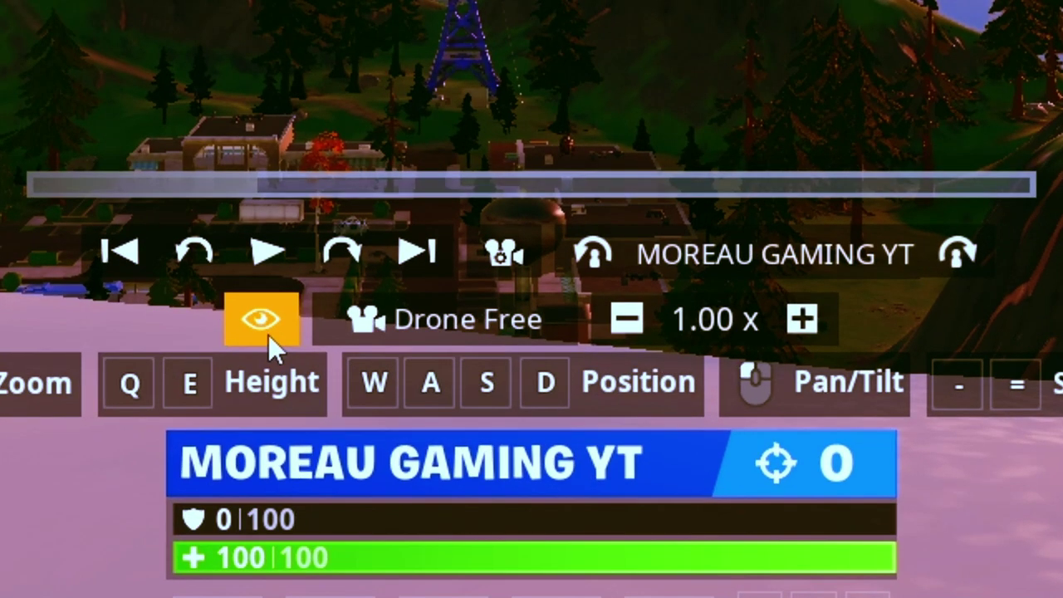
- Hide the replay HUD, frame the low sun over the sea in the clean view, and bring the replay controls back
left_click(269, 335)
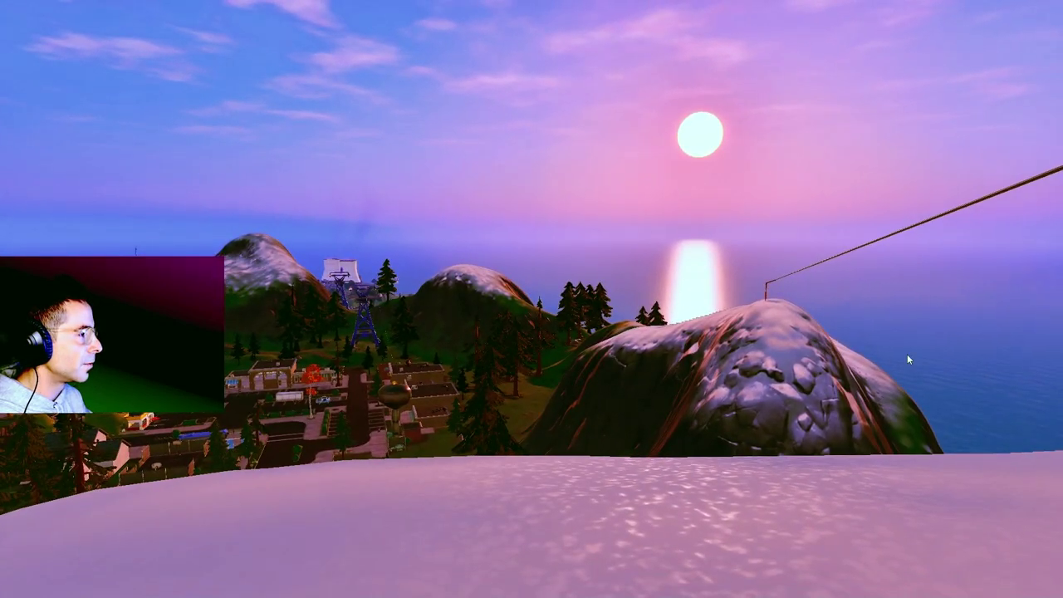
key("Escape")
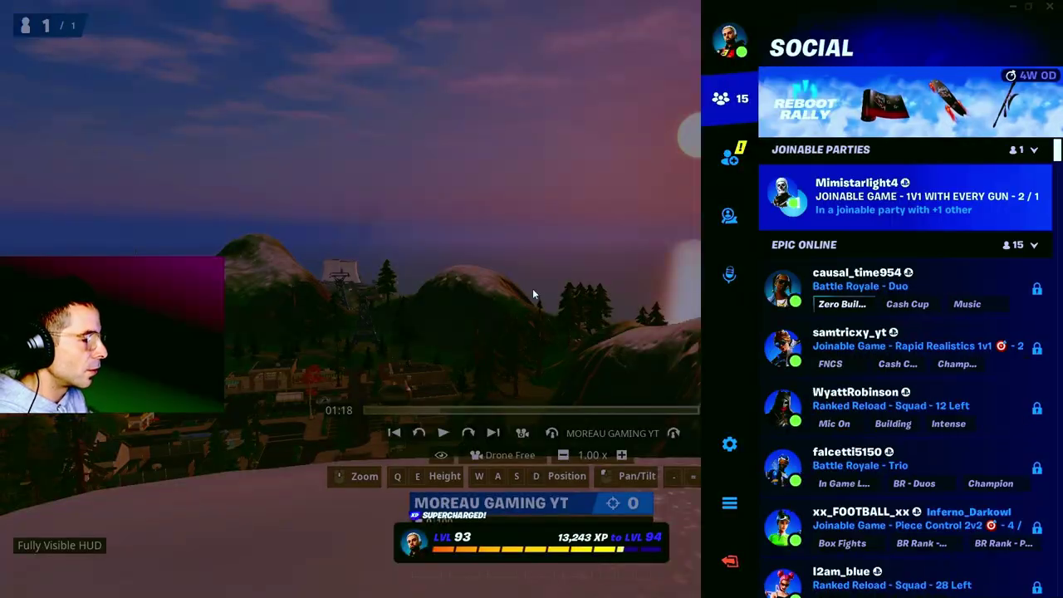
key("Escape")
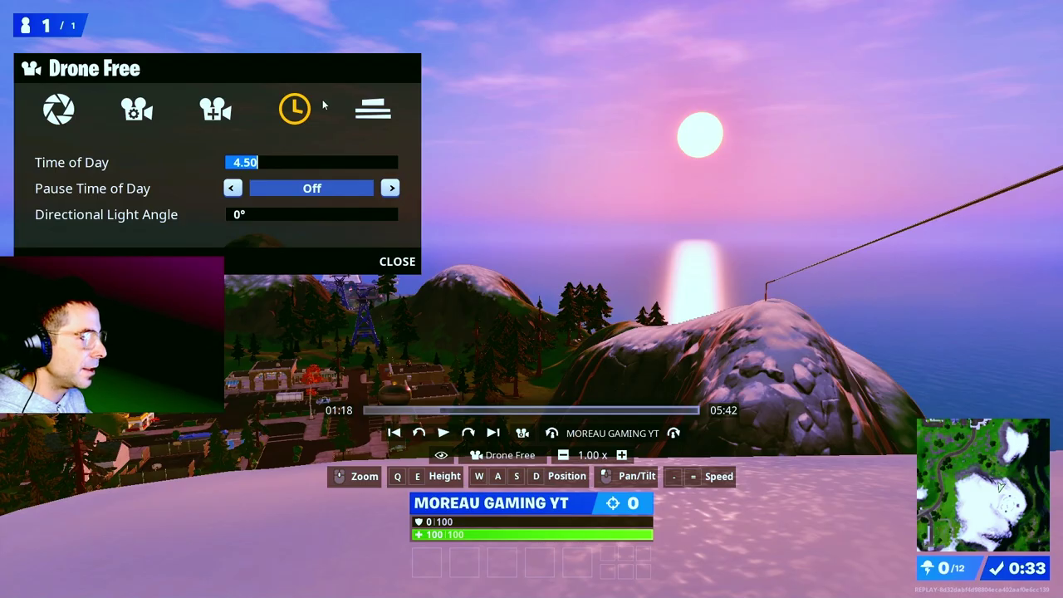
- Set the Time of Day to 20.13 and pull the drone camera back across the snowy hilltop with the HUD hidden
left_click_drag(262, 169, 368, 155)
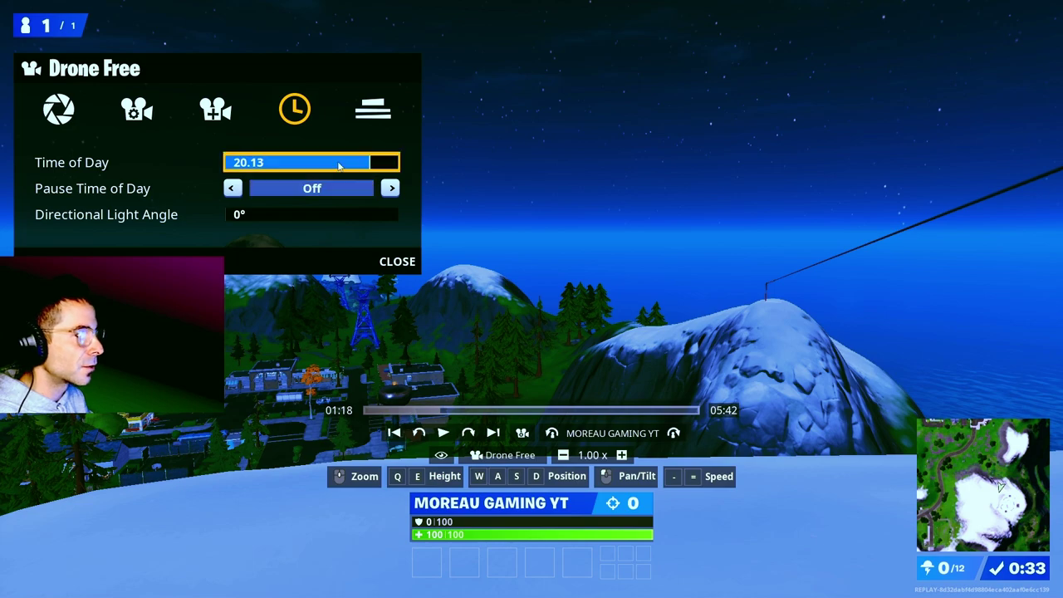
left_click(397, 262)
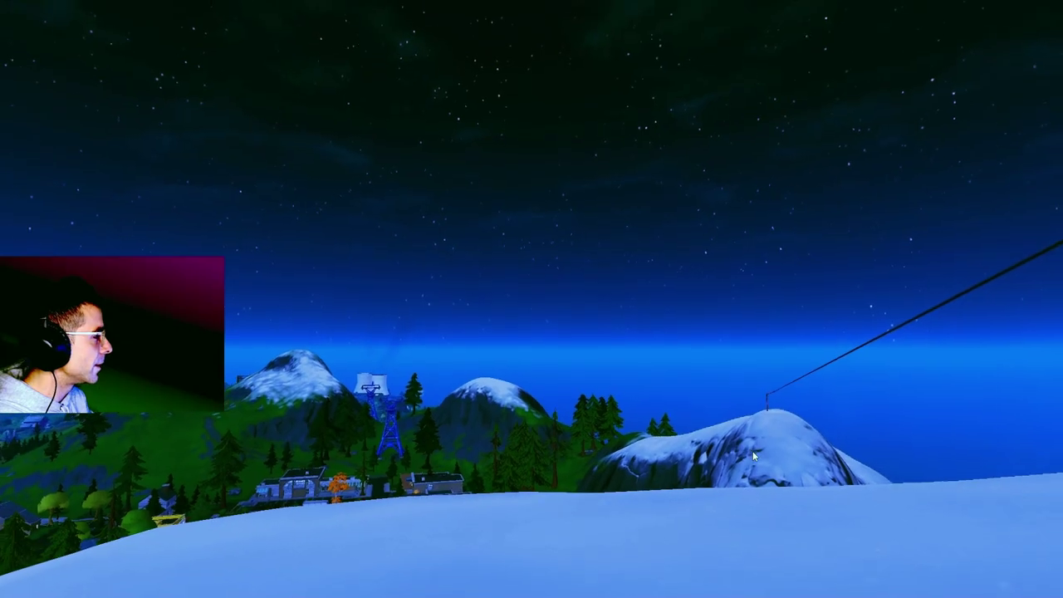
key("s")
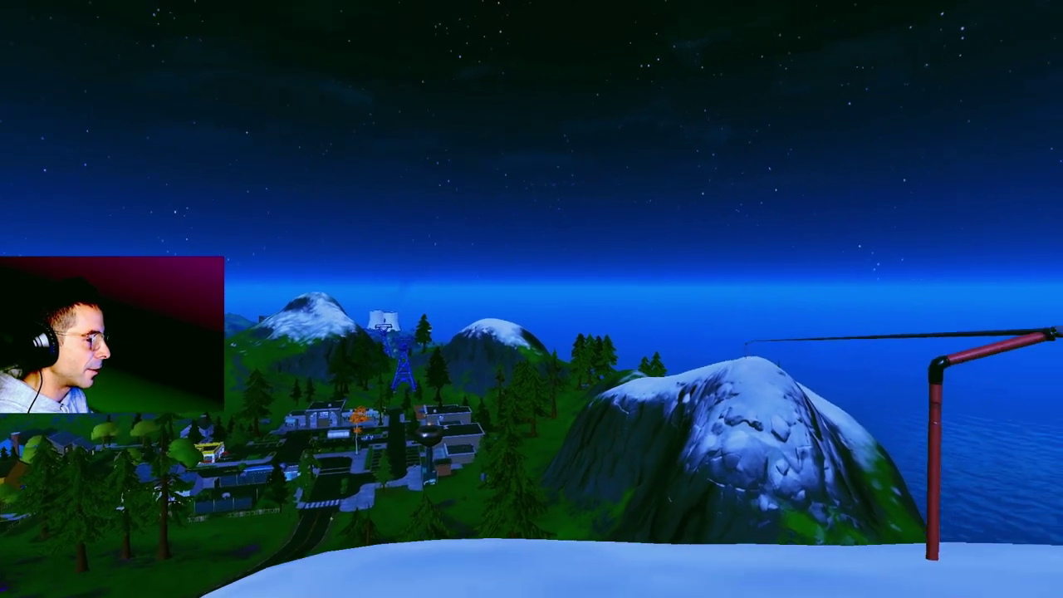
key("s")
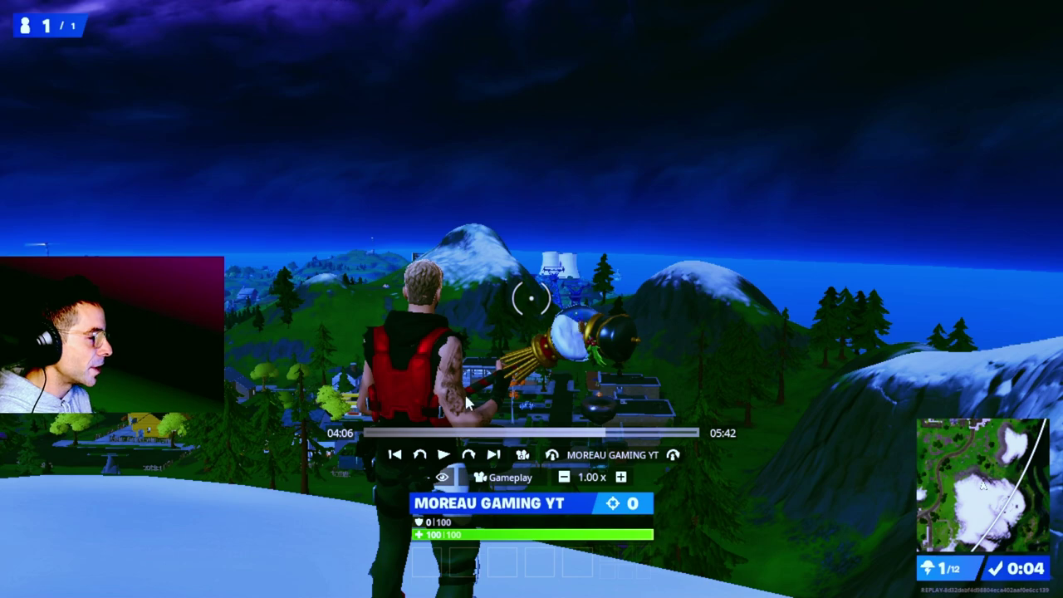
- Check the display resolution options in the game's video settings and return to the replay
key("Escape")
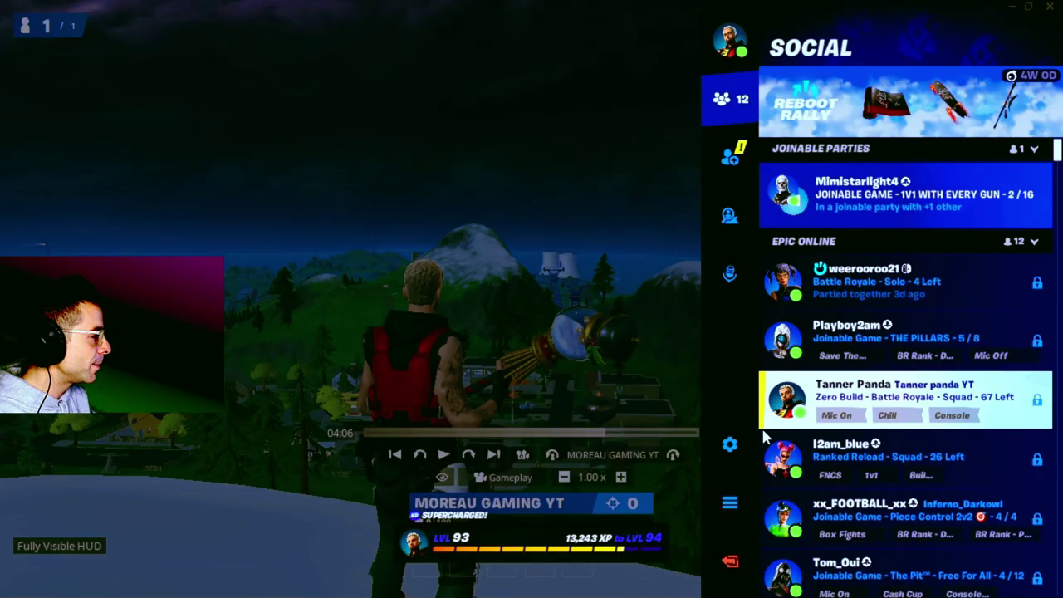
left_click(733, 441)
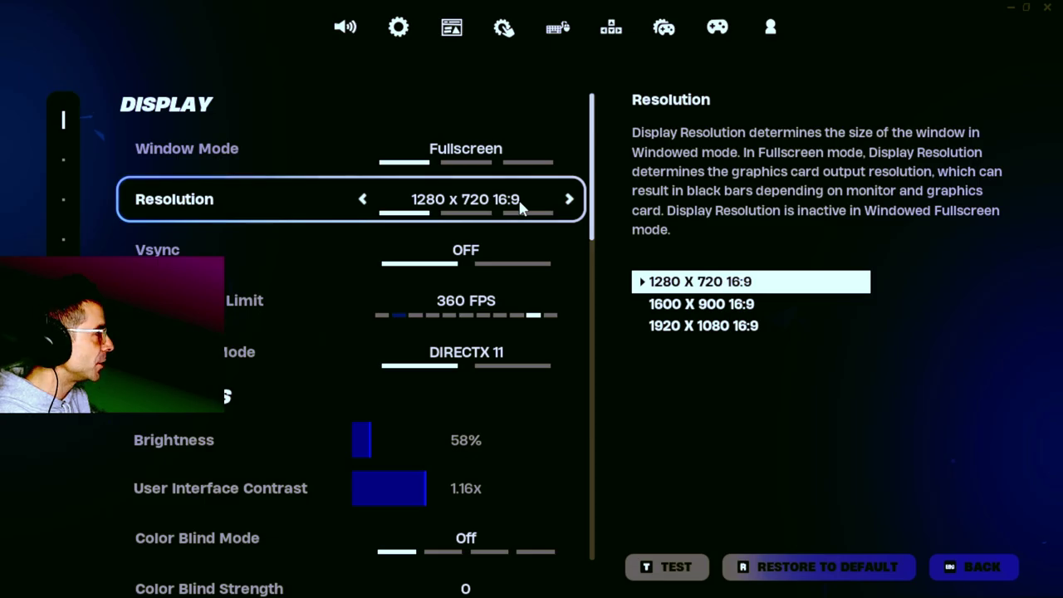
key("Escape")
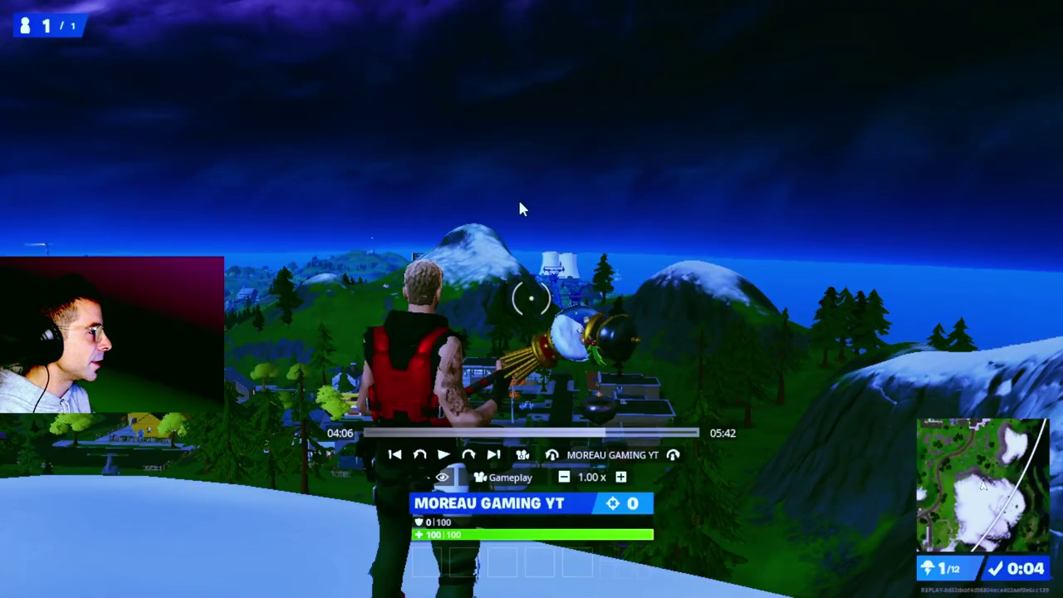
- Play the replay forward from 04:06 at 2.00x speed and pause at 04:27 on the character's outstretched-arms pose
left_click(445, 456)
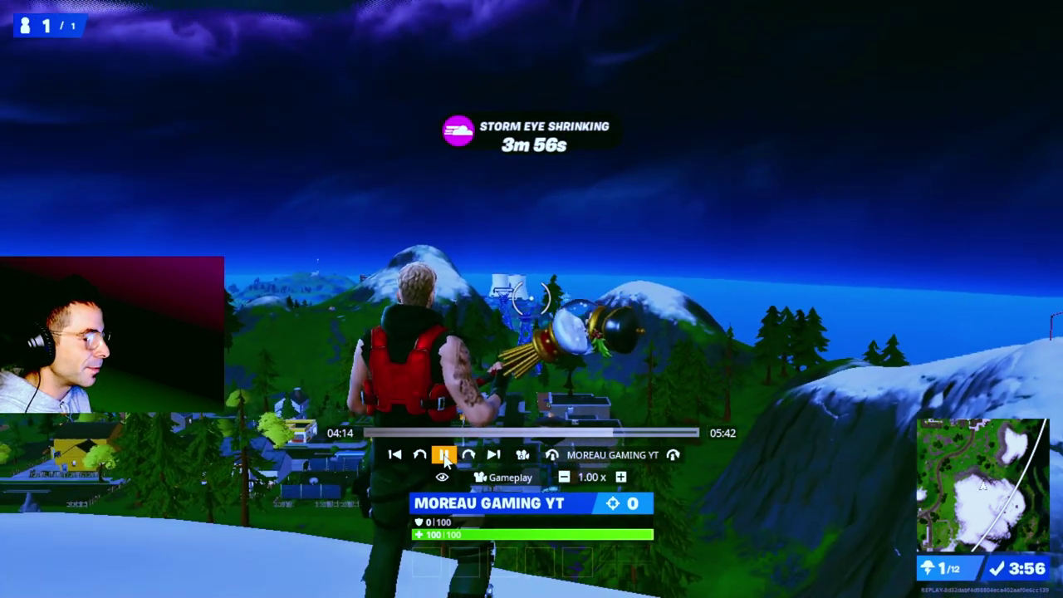
left_click(620, 477)
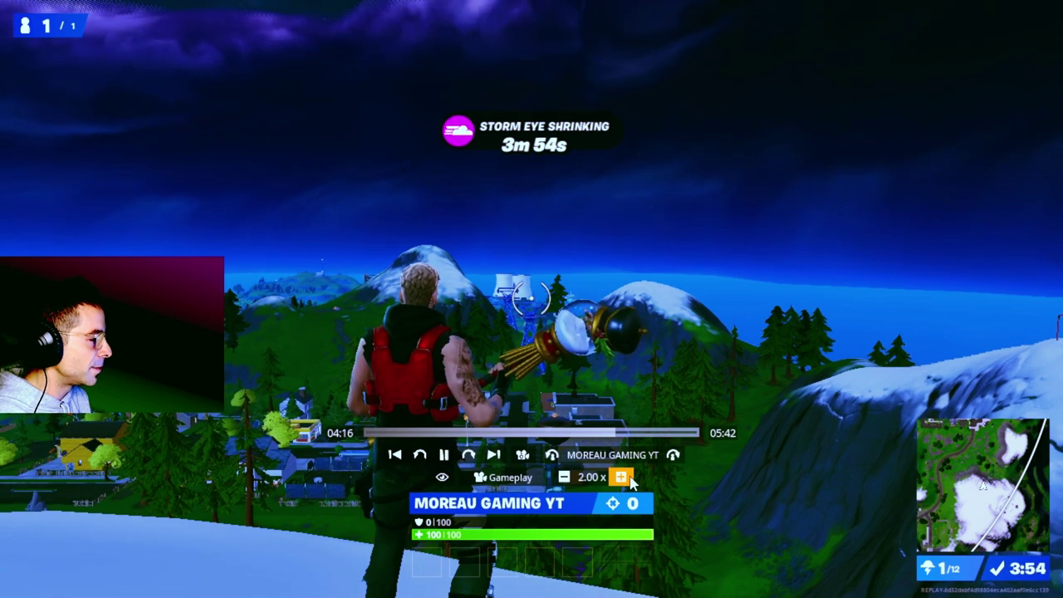
left_click(620, 477)
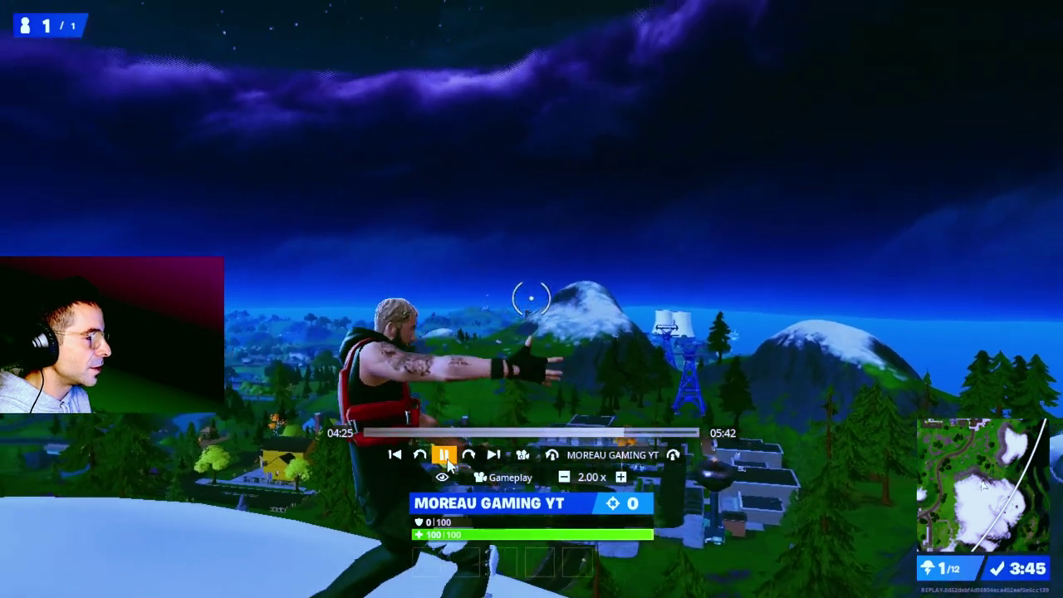
left_click(445, 455)
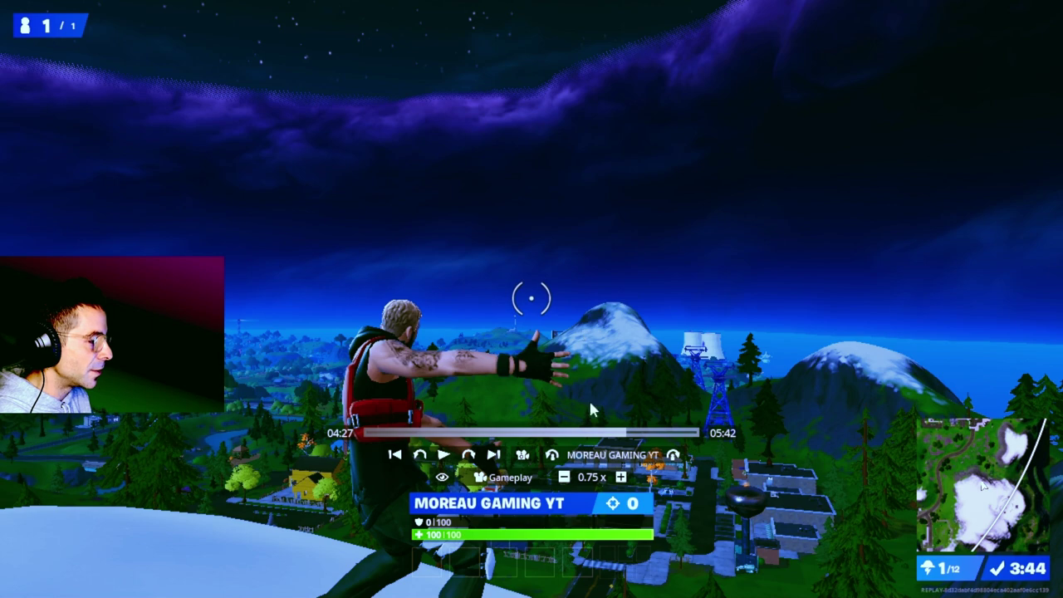
- Switch the replay camera to Drone Free and fly it around to face the posing character from the front
left_click(525, 481)
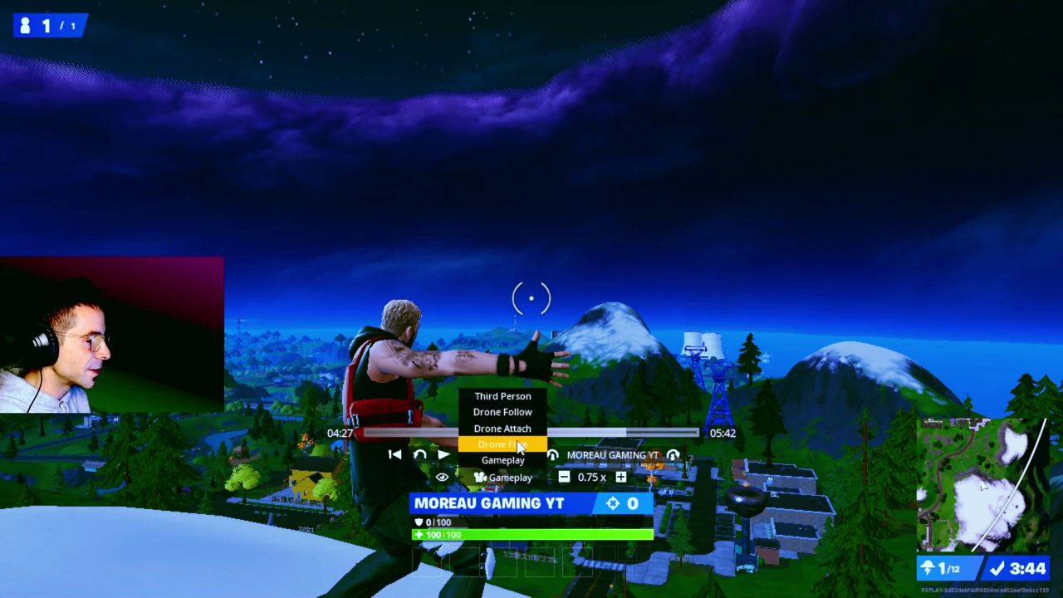
left_click(502, 444)
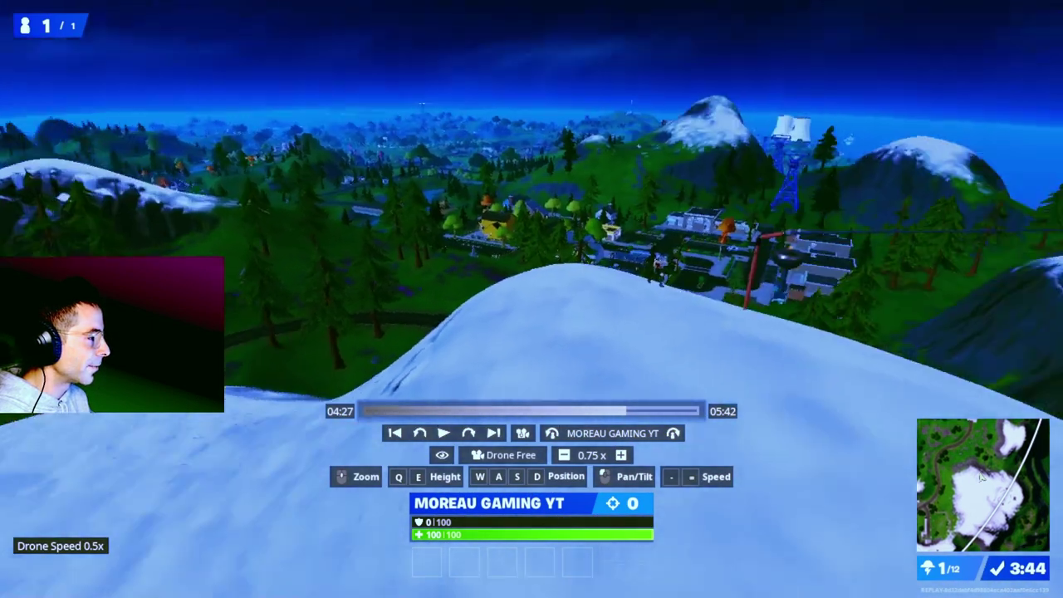
key("w")
key("a")
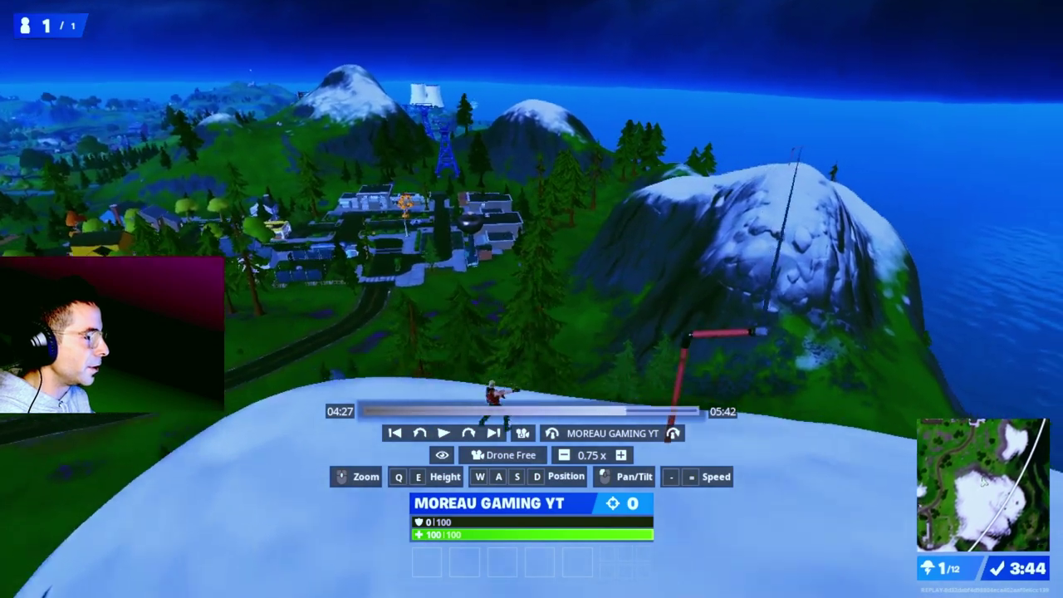
key("a")
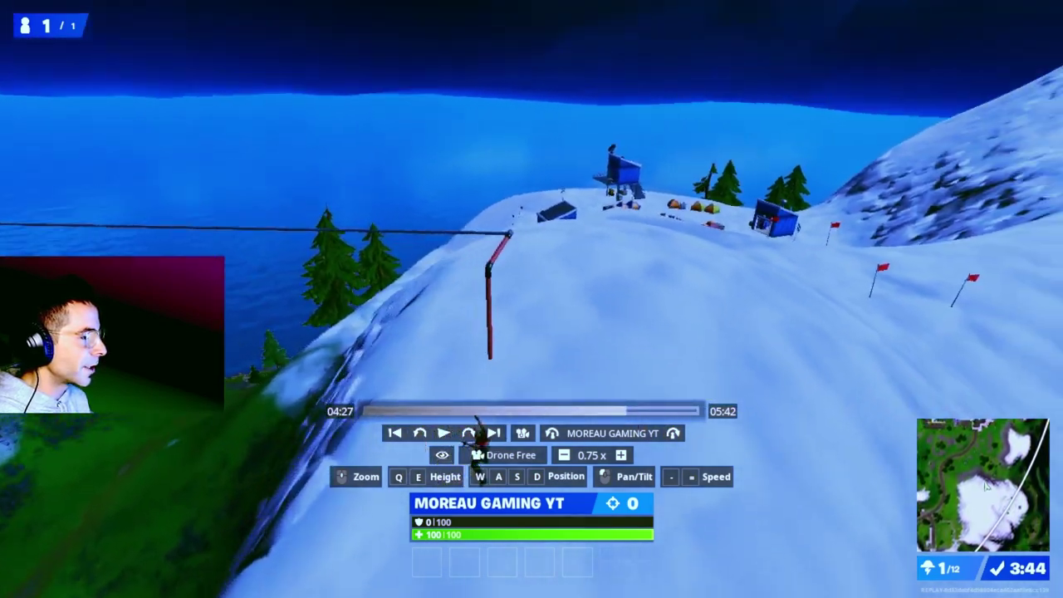
key("a")
key("w")
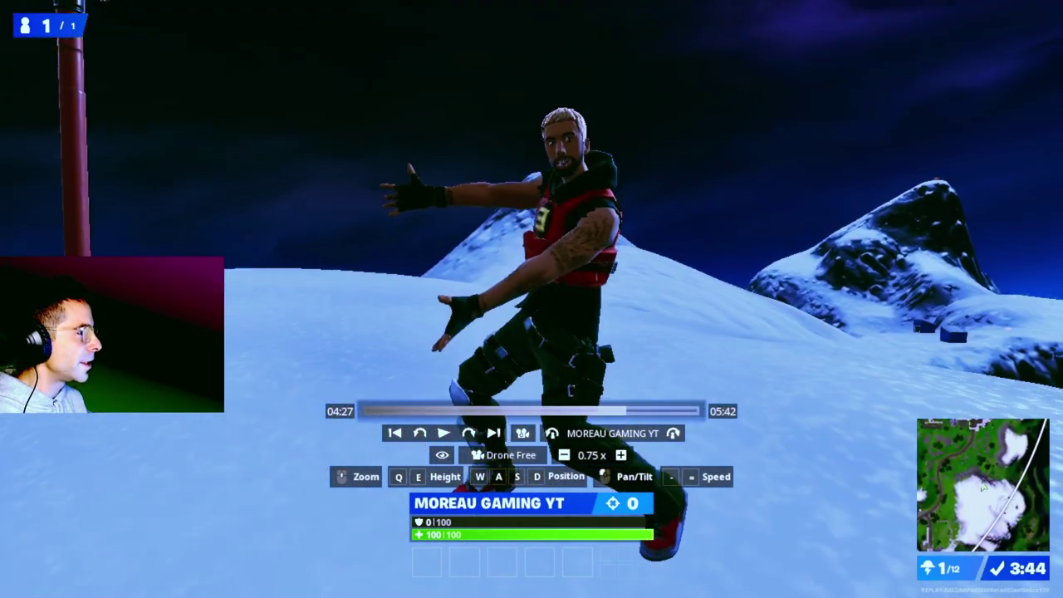
- Adjust the drone camera's distance and sideways position so the posing character fits the frame head to toe
key("a")
key("d")
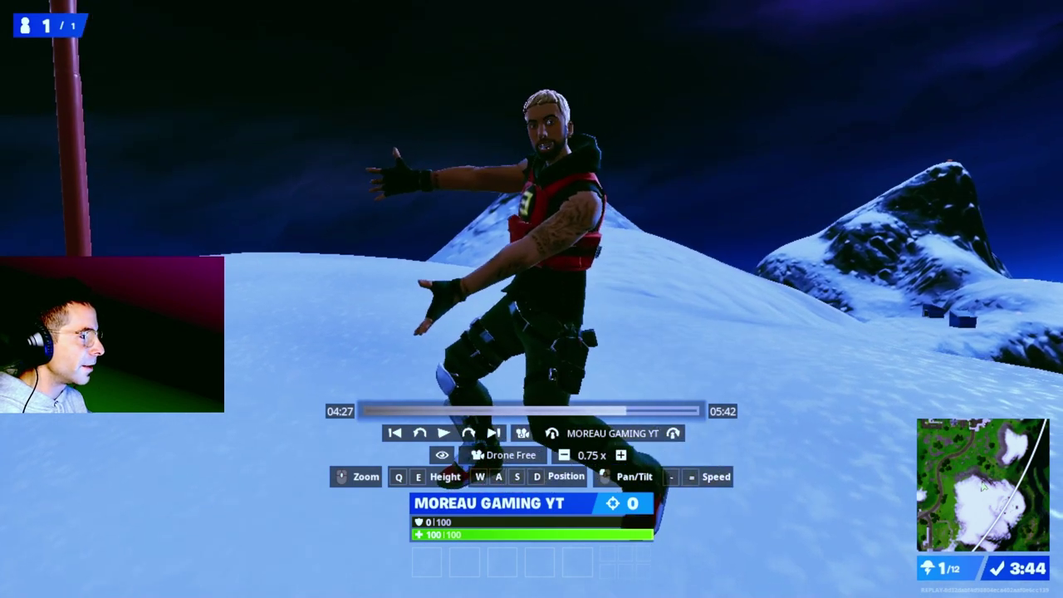
key("w")
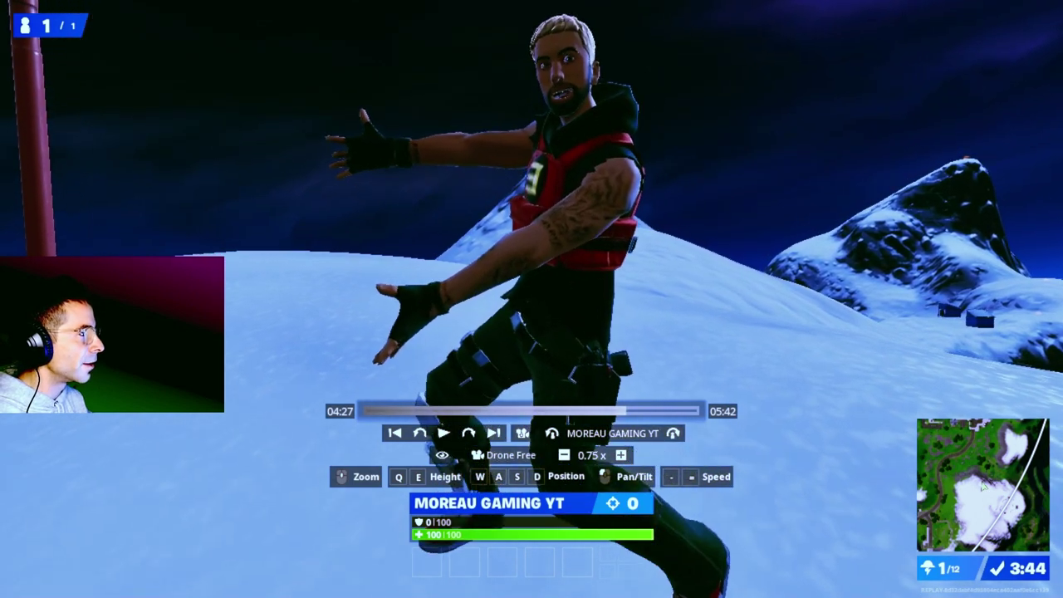
key("s")
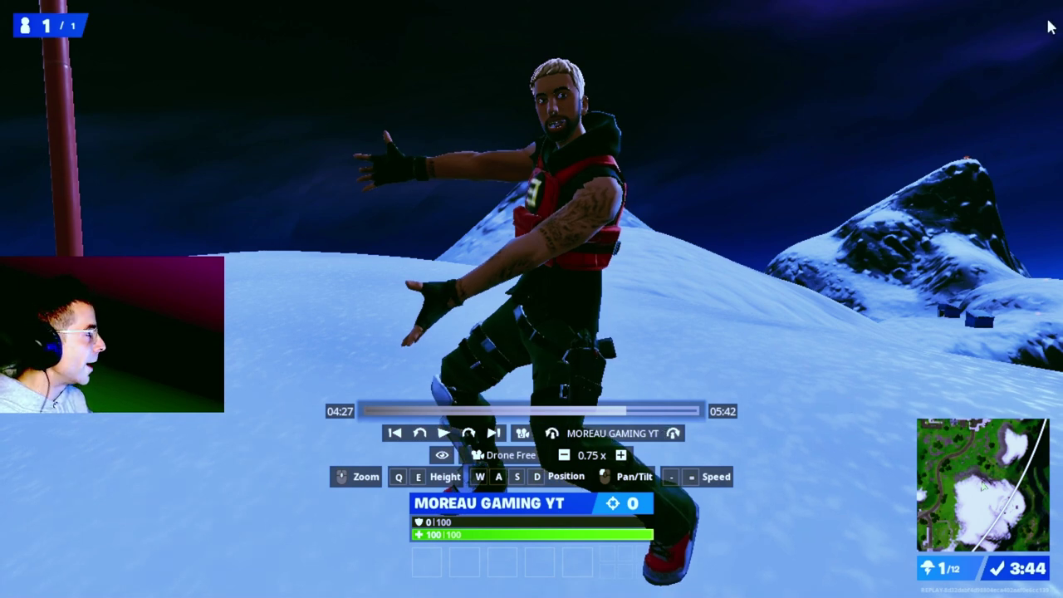
- Open the video settings and raise the graphics quality preset to High
key("Escape")
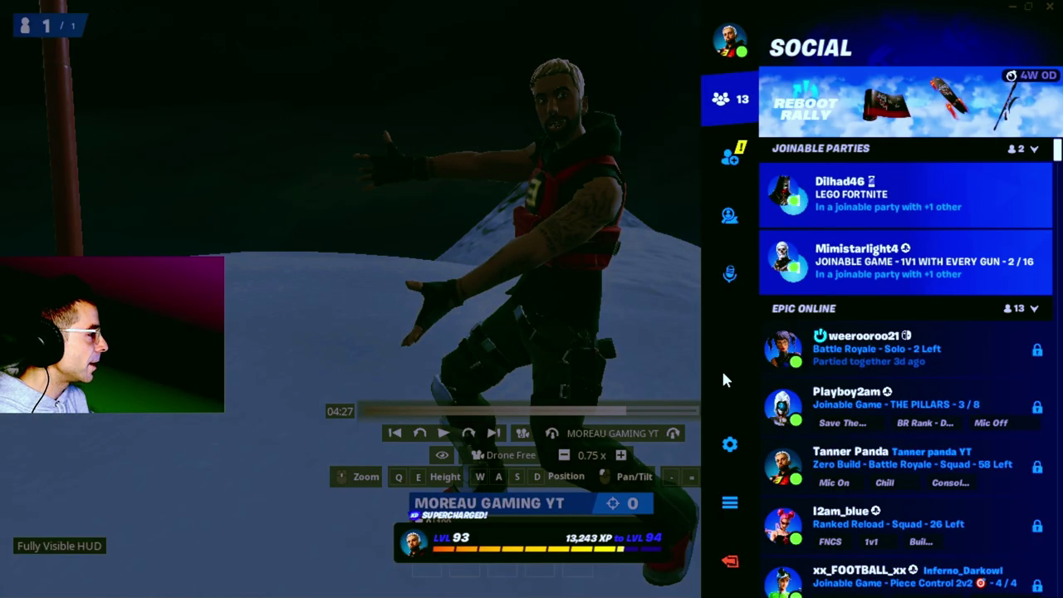
left_click(728, 422)
left_click_drag(593, 202, 588, 324)
left_click(570, 376)
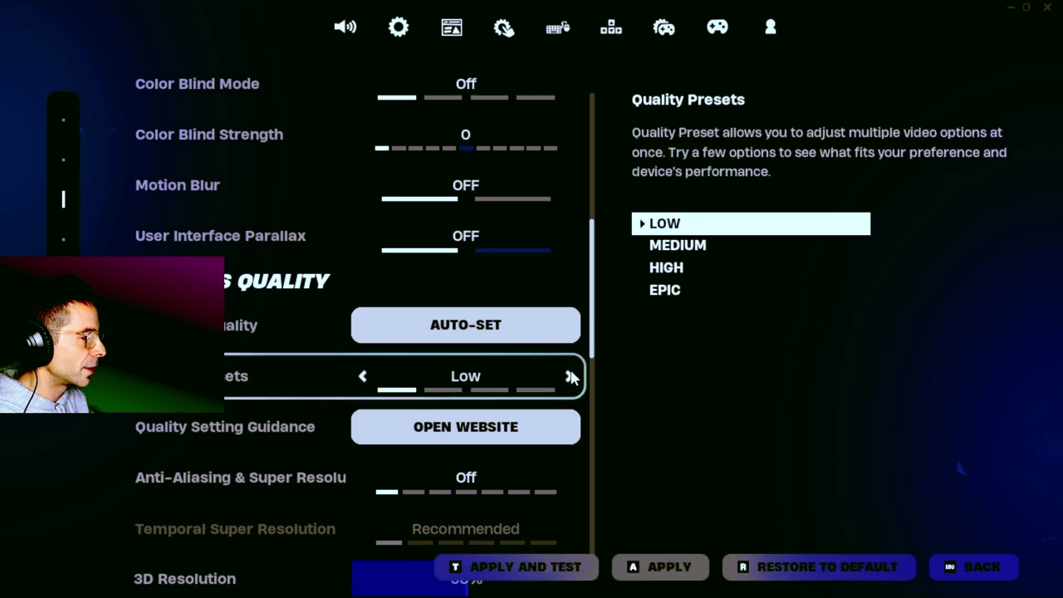
scroll(465, 325, "down", 2)
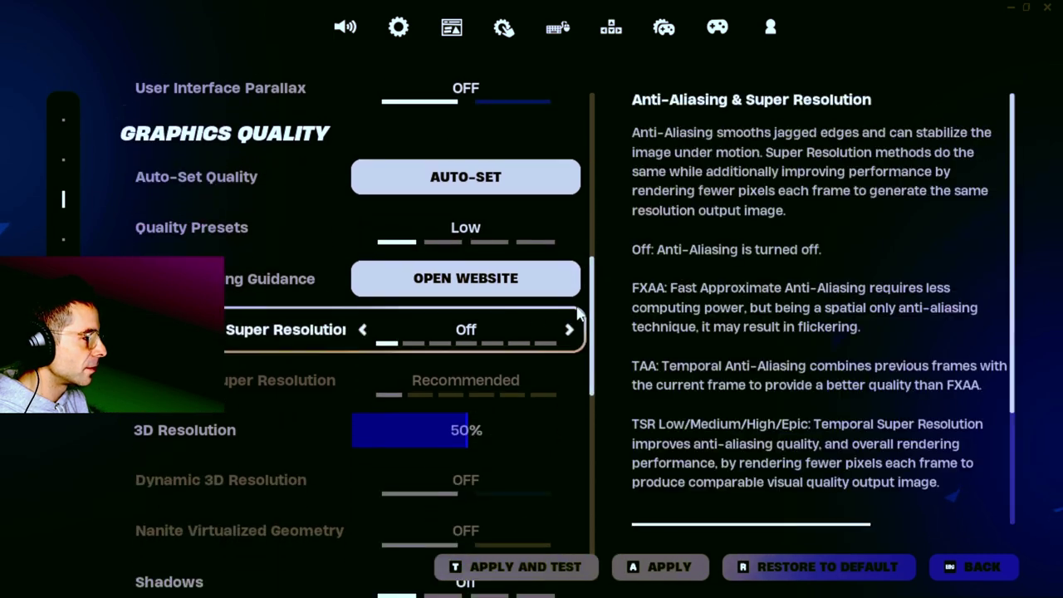
left_click(570, 224)
left_click(570, 224)
- Set the 3D Resolution to 100%, apply the graphics changes and return to the replay
left_click_drag(551, 427, 601, 420)
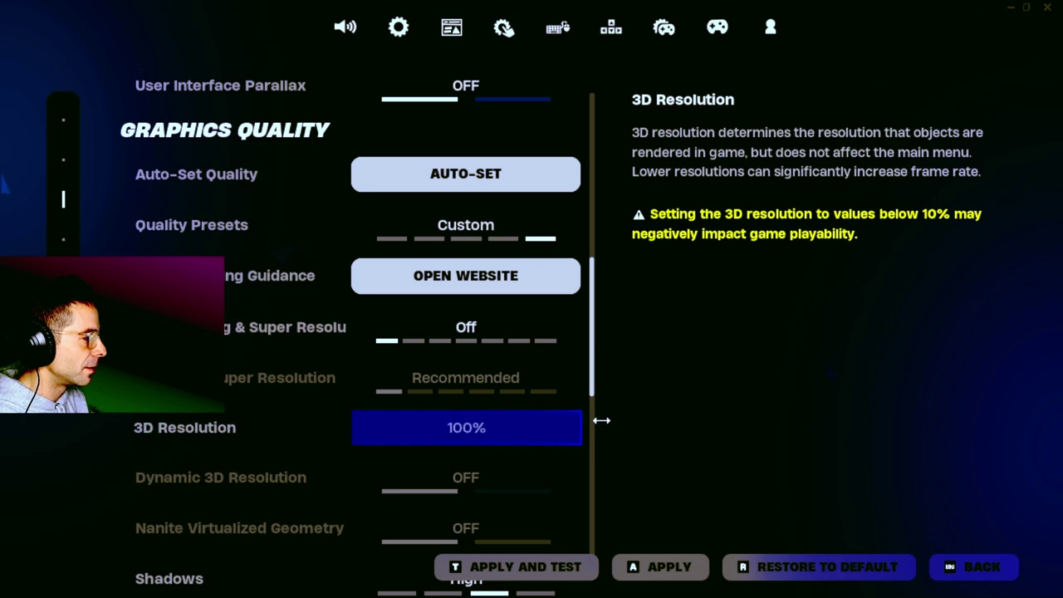
left_click(661, 567)
key("Escape")
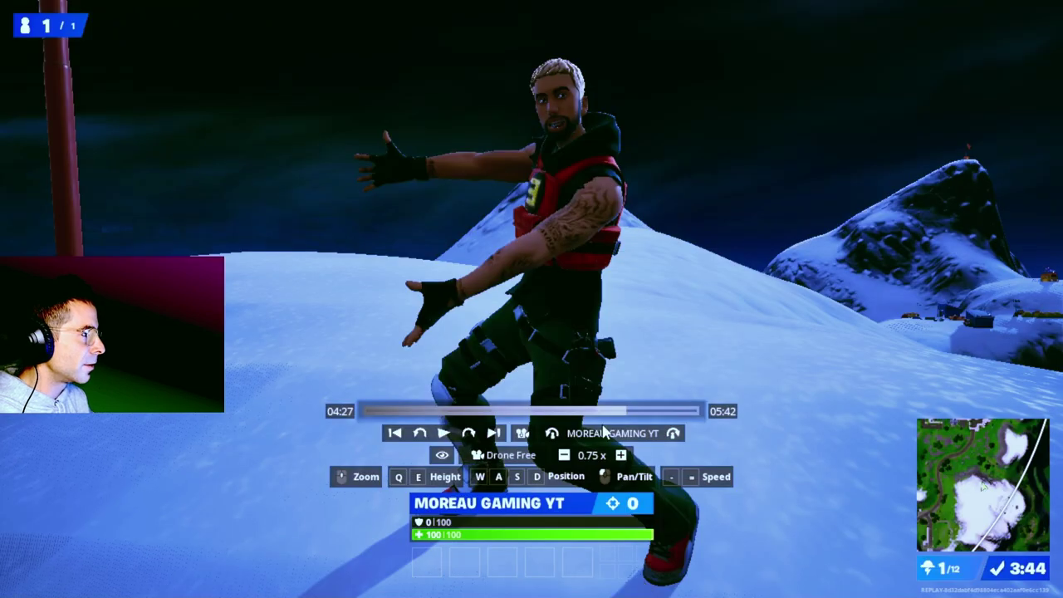
- Refine the drone camera's zoom and tilt to frame the whole posing character against the snowy peaks
left_click_drag(662, 308, 655, 276)
scroll(662, 309, "up", 4)
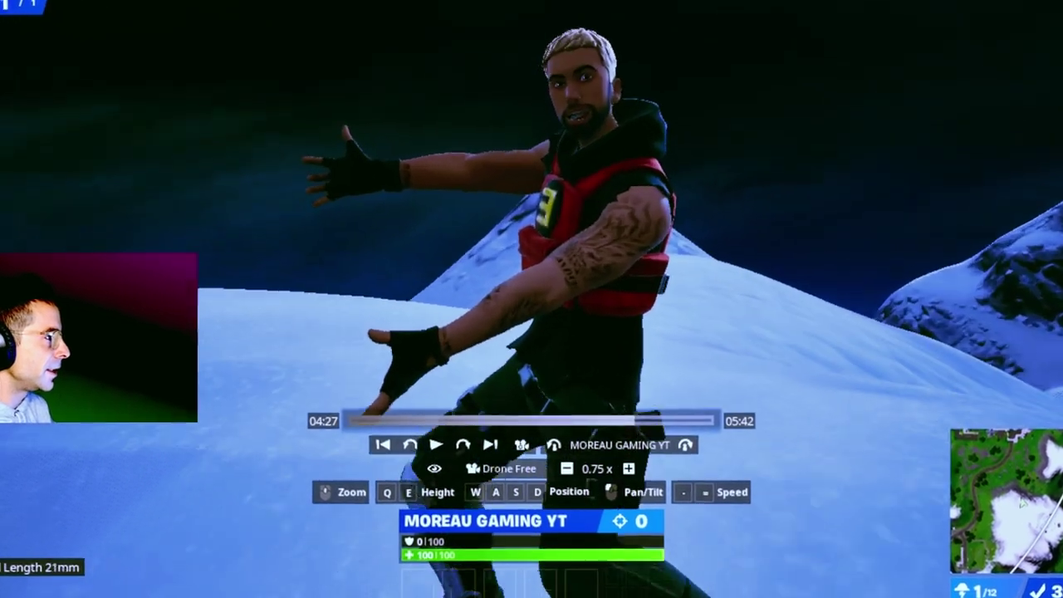
scroll(532, 299, "down", 4)
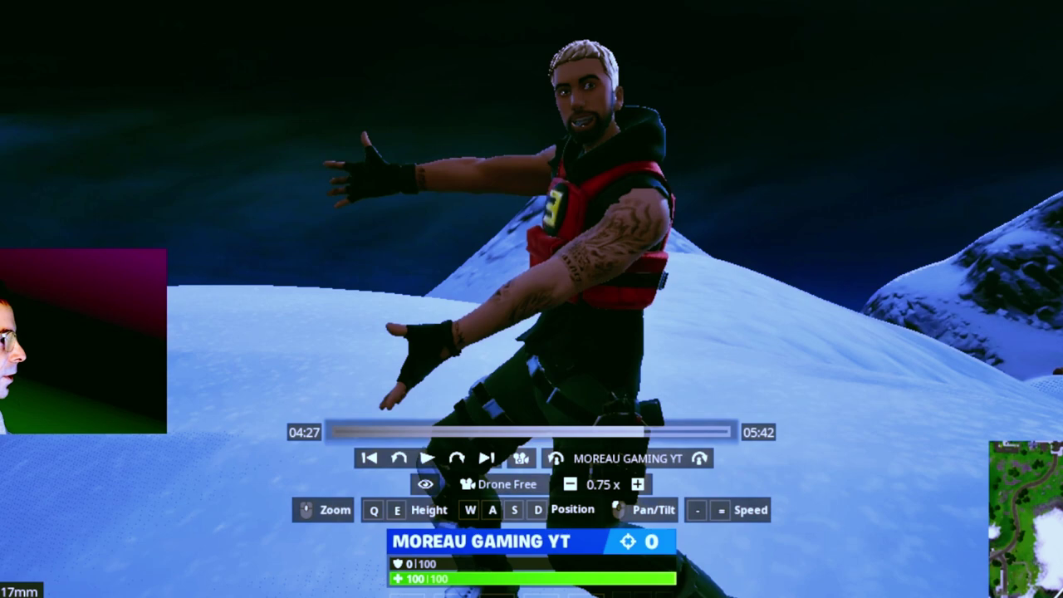
scroll(531, 299, "down", 1)
left_click_drag(532, 299, 574, 154)
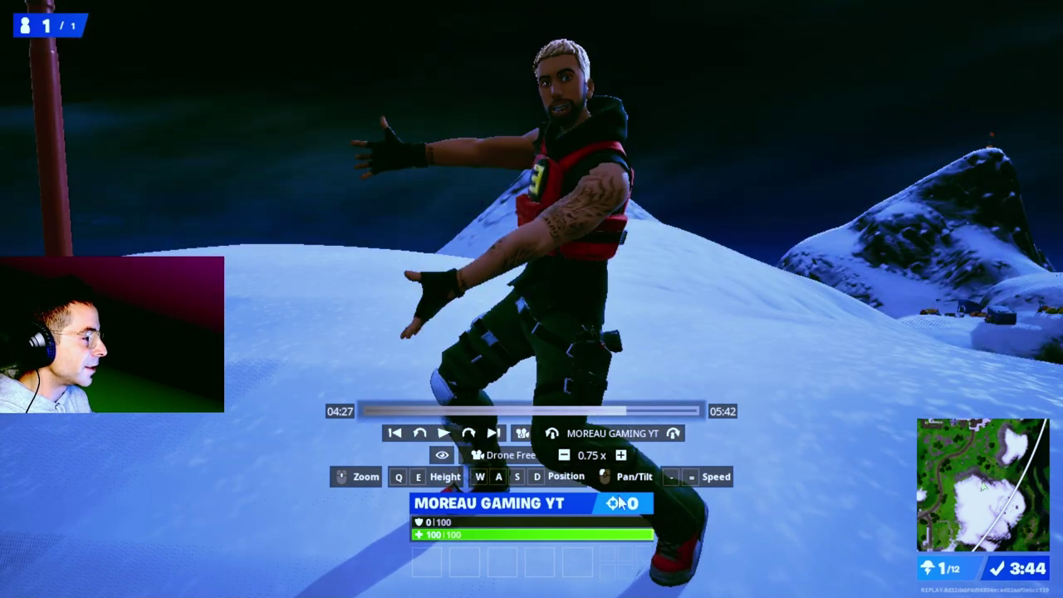
- Set the Time of Day in the drone camera's settings to 12.36 to brighten the posing character
left_click(521, 432)
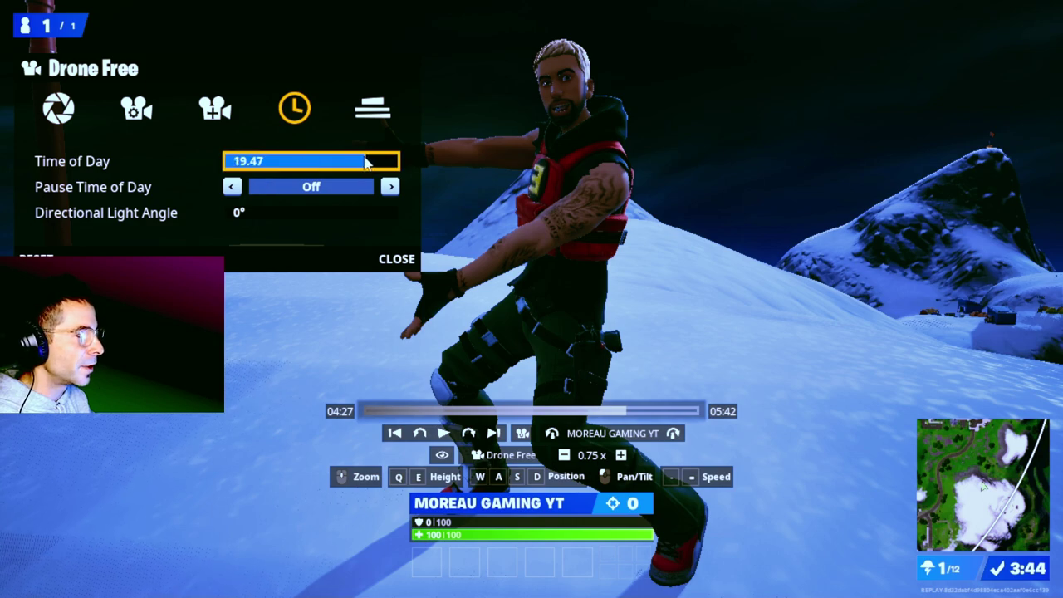
left_click_drag(366, 161, 319, 172)
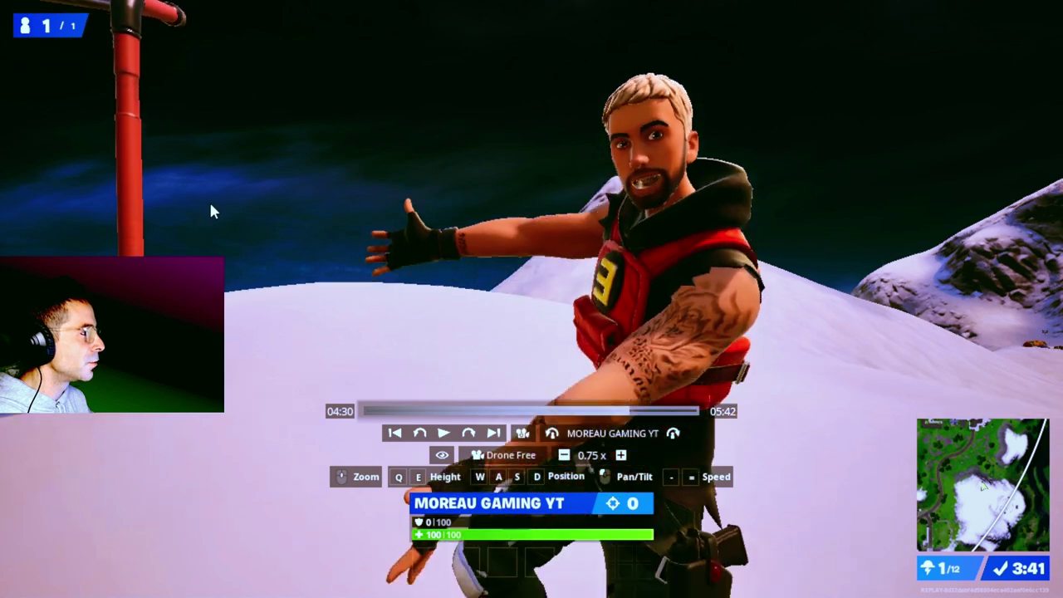
- Reframe the posing character from the thighs up with the drone camera and fully hide the HUD
scroll(208, 209, "down", 2)
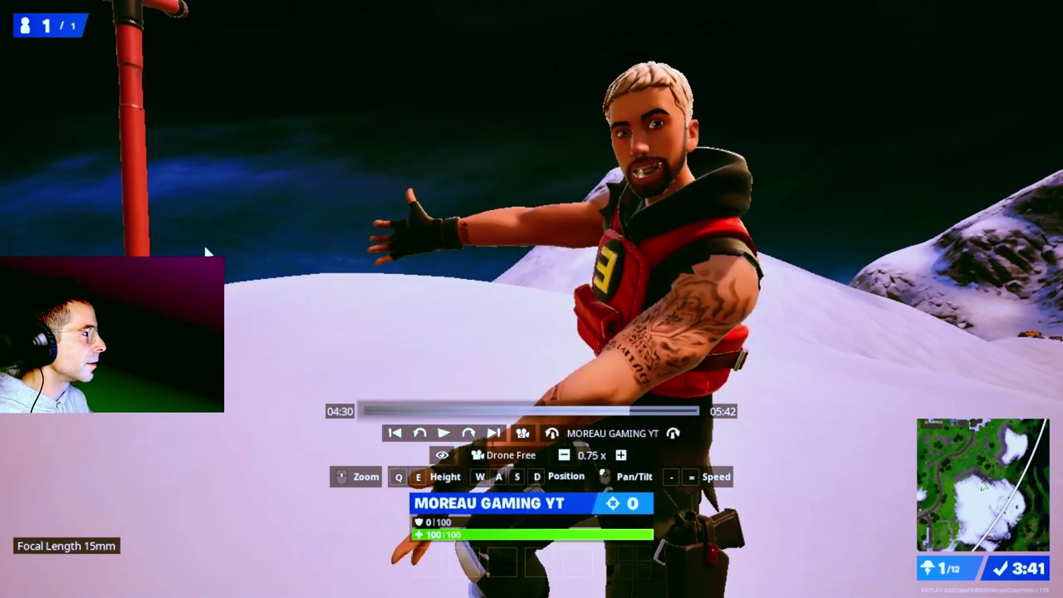
key("w")
key("s")
key("w")
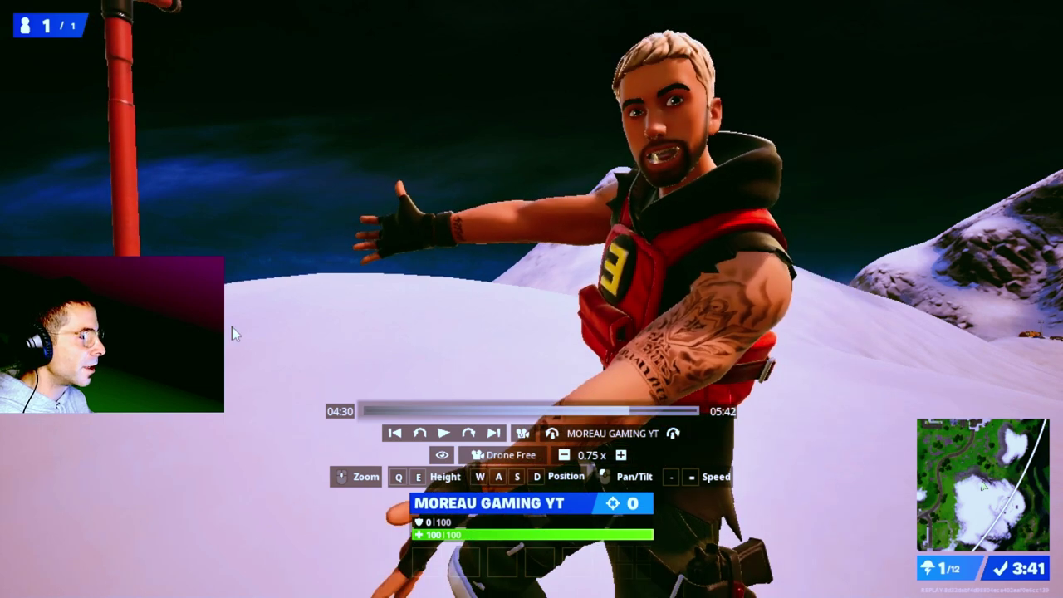
left_click(441, 455)
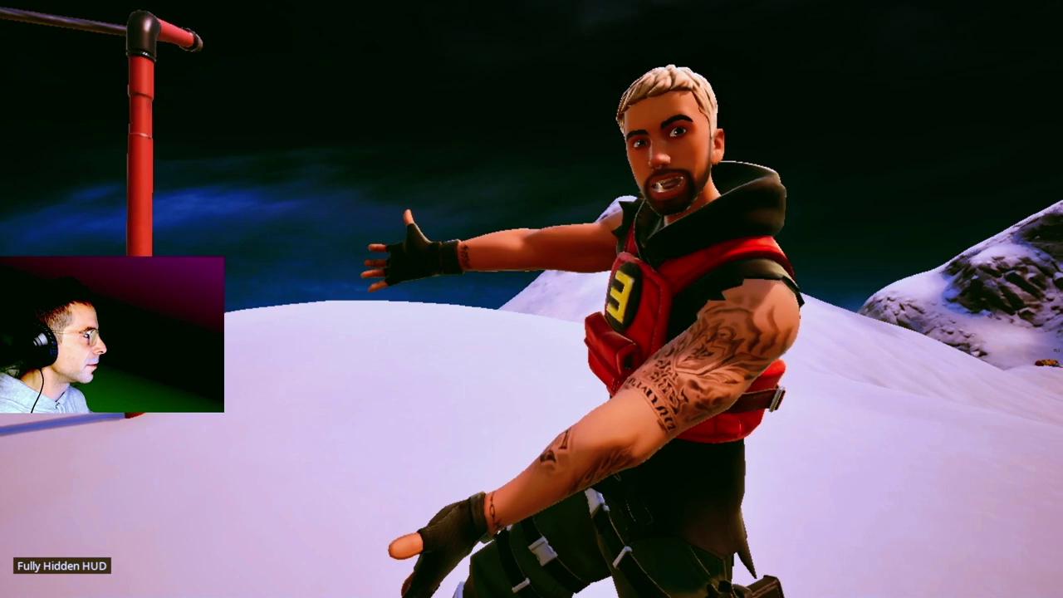
key("s")
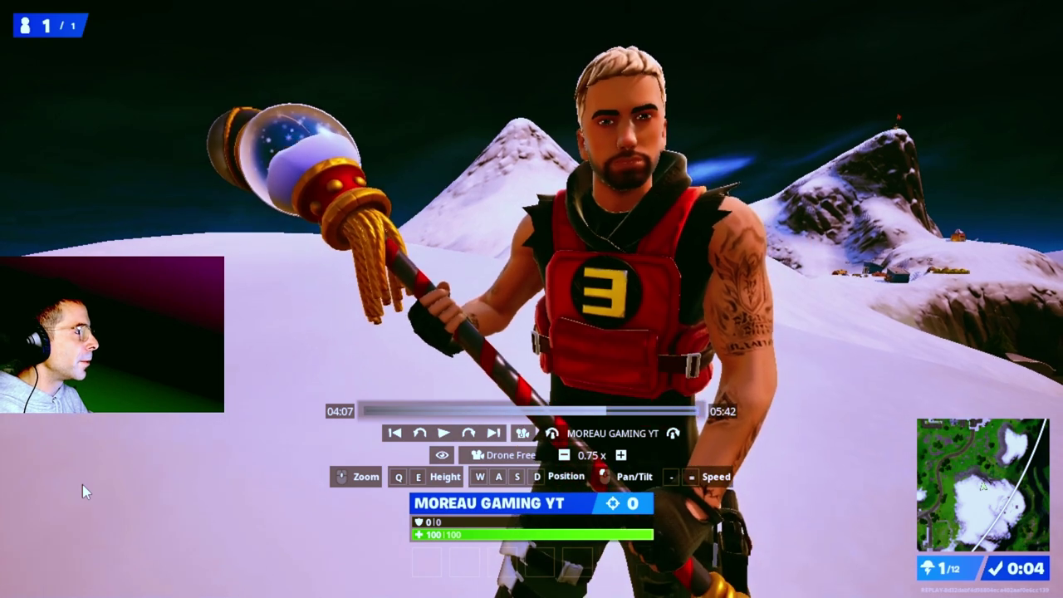
- Pan the drone camera to frame the character holding the snow-globe pickaxe and hide the HUD
left_click_drag(82, 484, 126, 471)
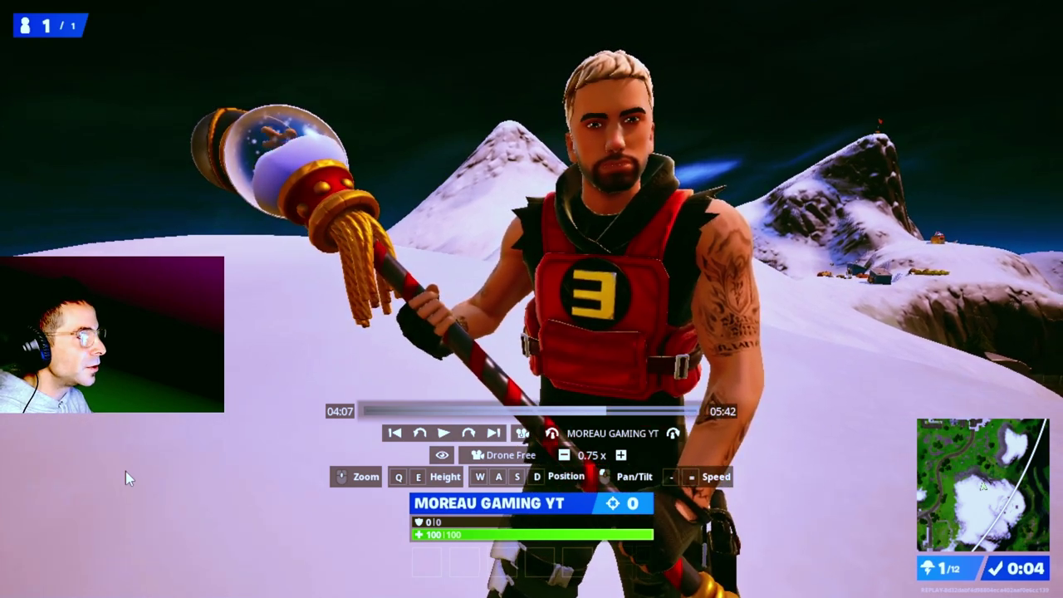
key("h")
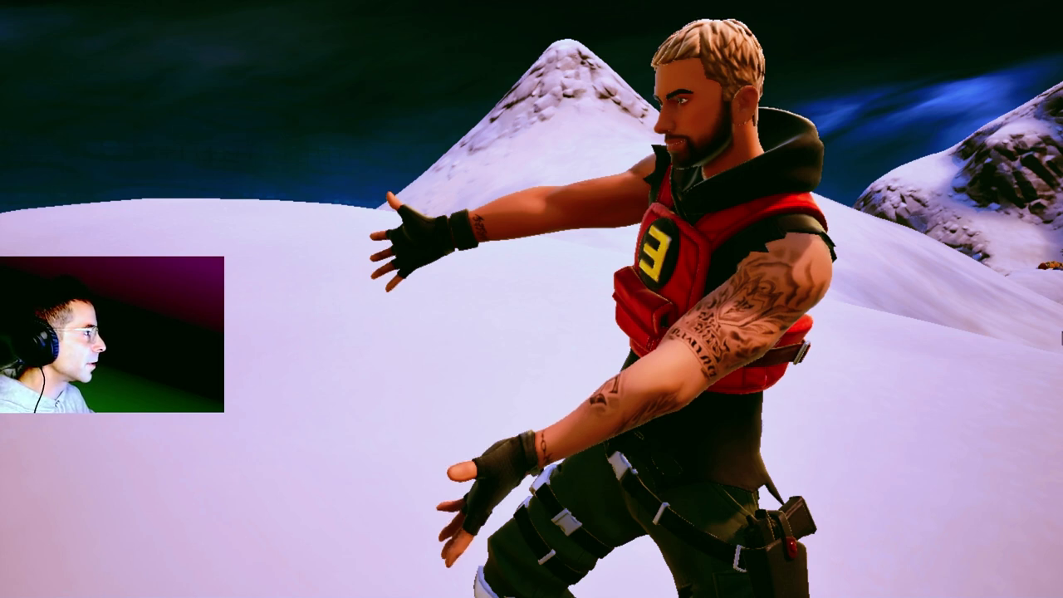
- Bring back the HUD, reopen the drone camera's time settings and adjust the Time of Day for the side-facing pose
key("Escape")
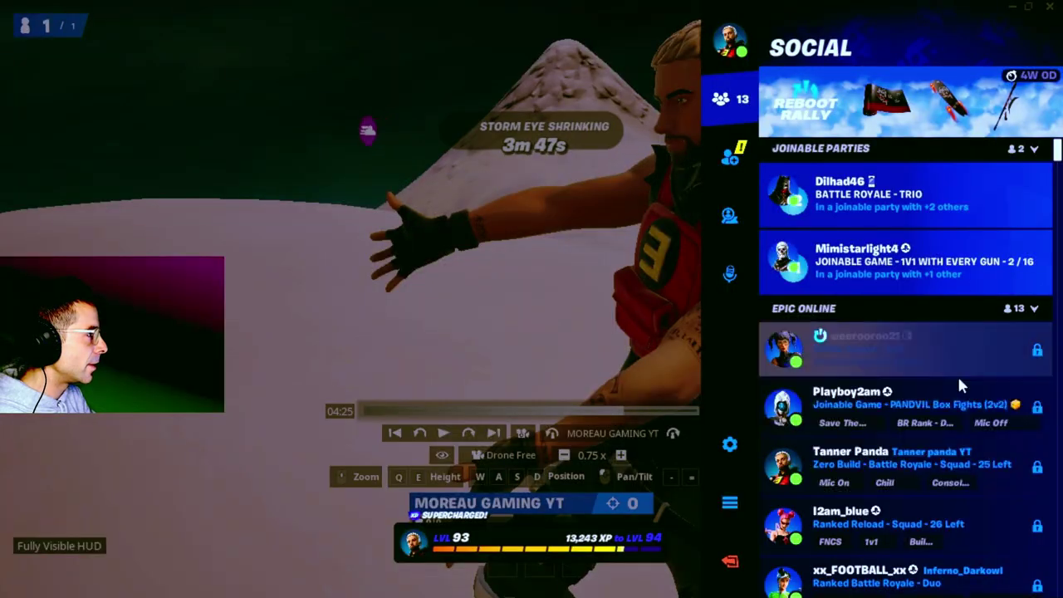
left_click(531, 442)
left_click(527, 435)
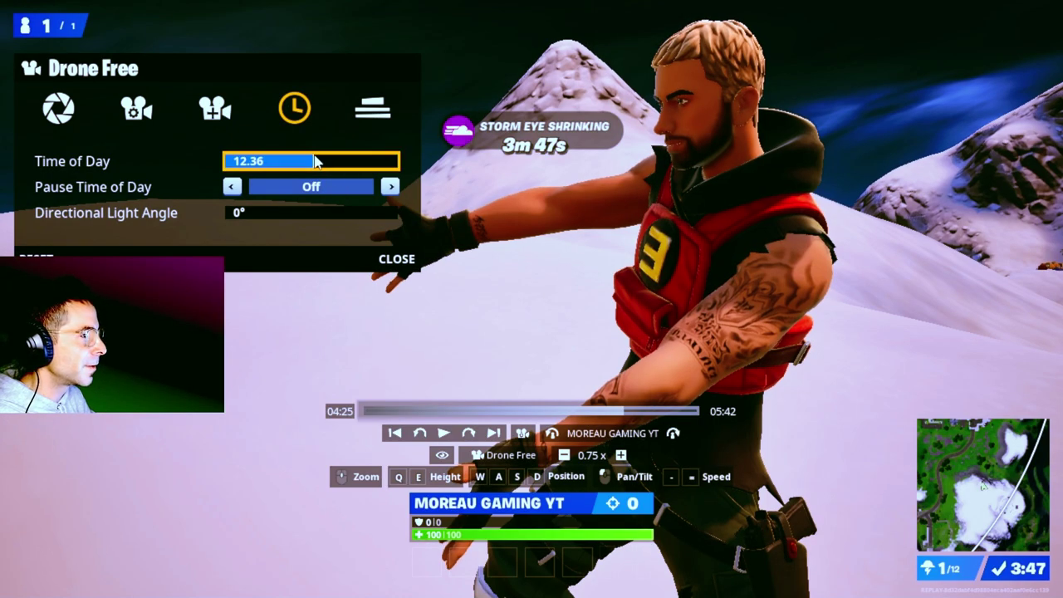
left_click_drag(323, 169, 321, 156)
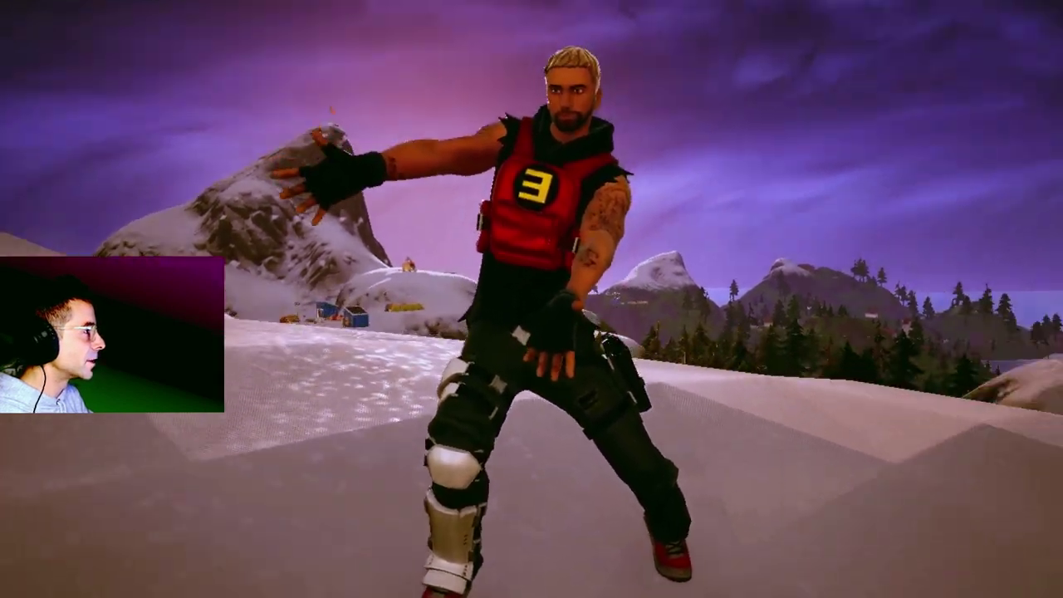
- Exit the replay and return to the lobby
key("Escape")
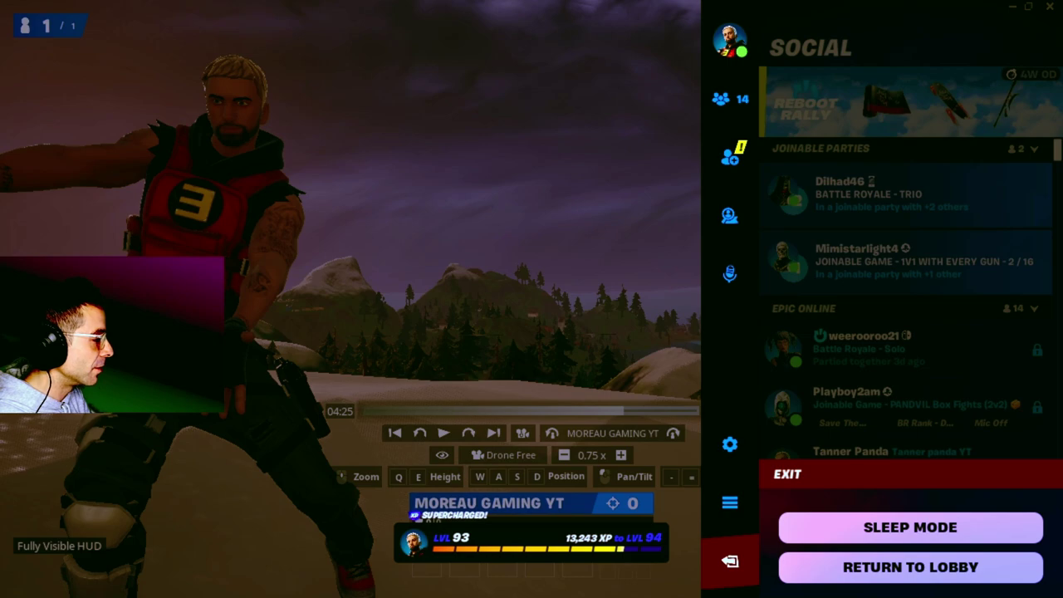
left_click(833, 567)
left_click(833, 567)
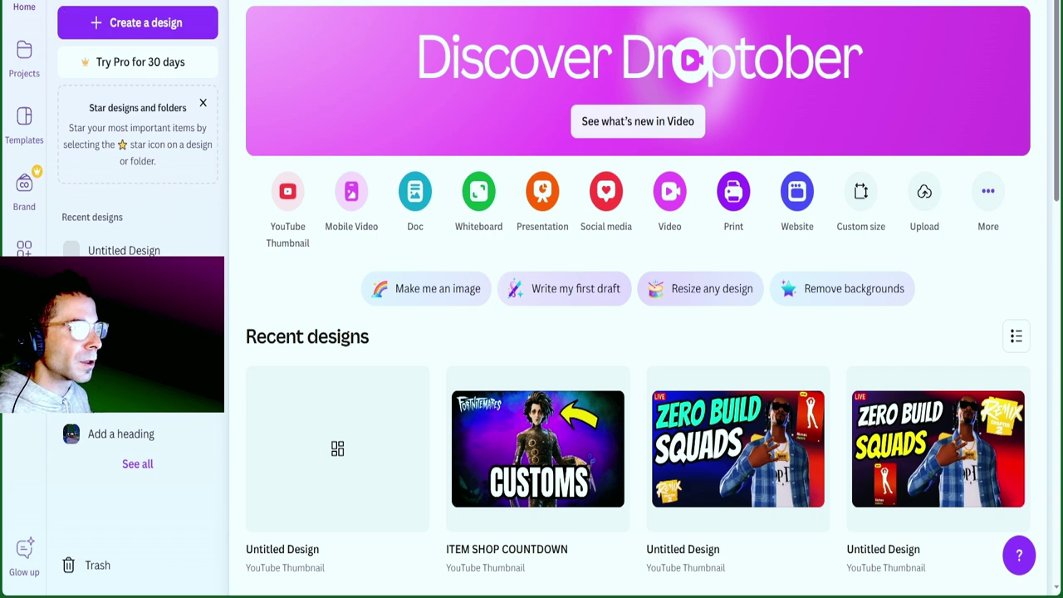
- Create a blank YouTube Thumbnail design in Canva and insert the uploaded sunset landscape screenshot
left_click(288, 193)
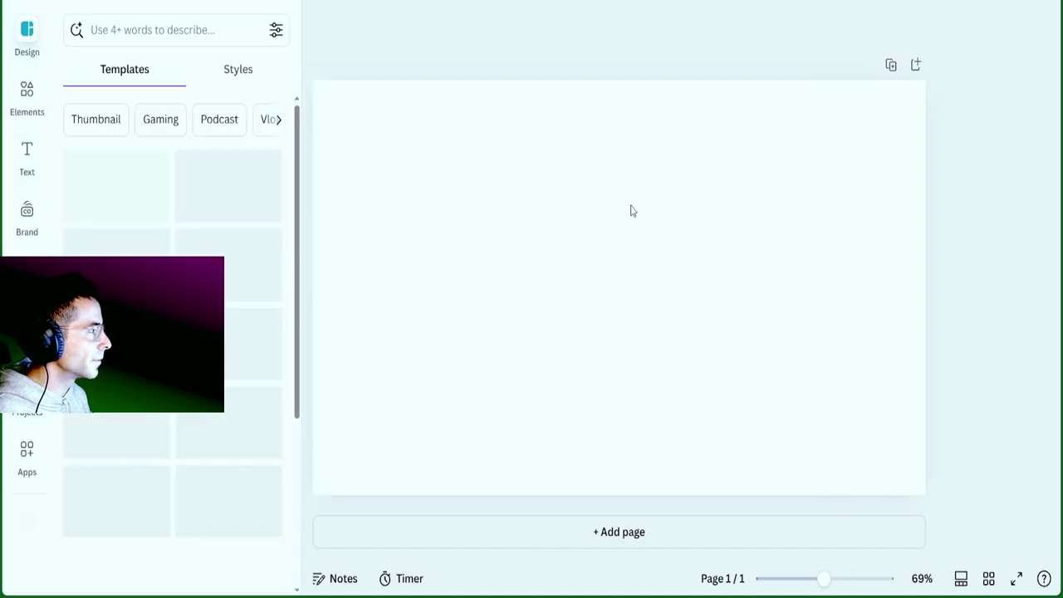
left_click(598, 211)
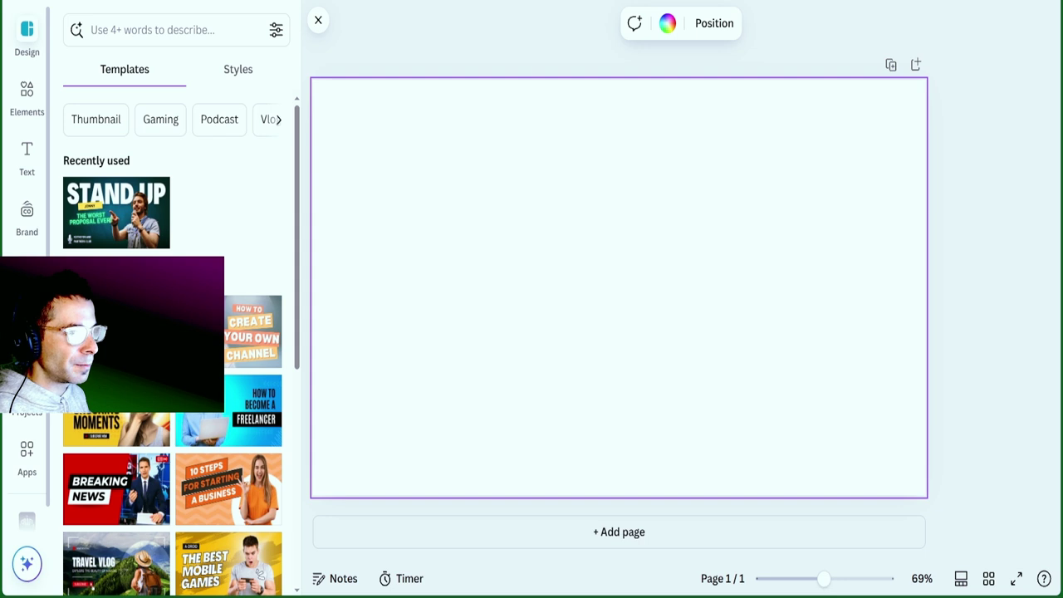
left_click(27, 280)
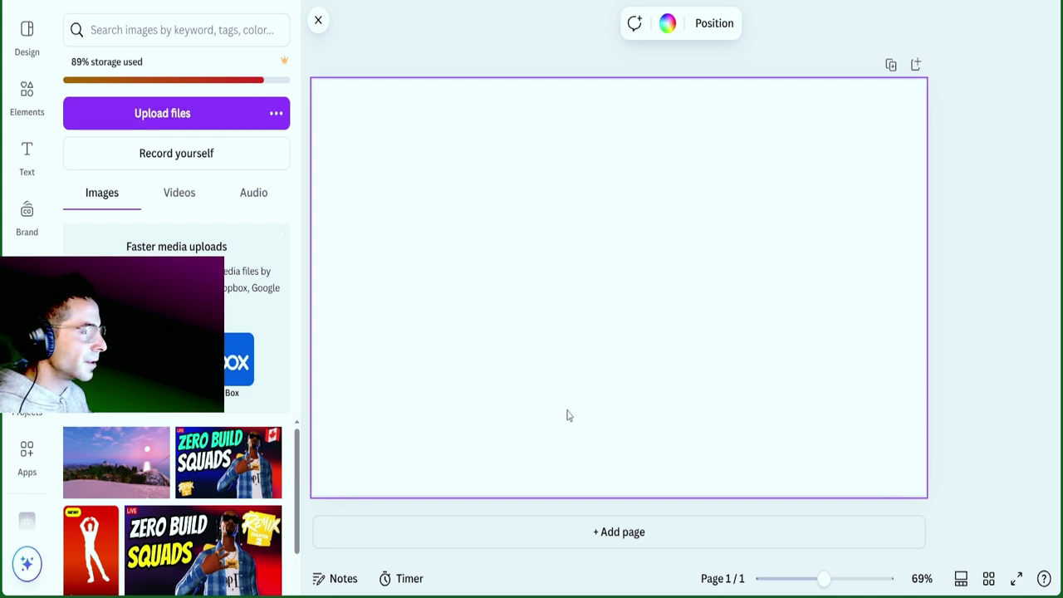
left_click(143, 467)
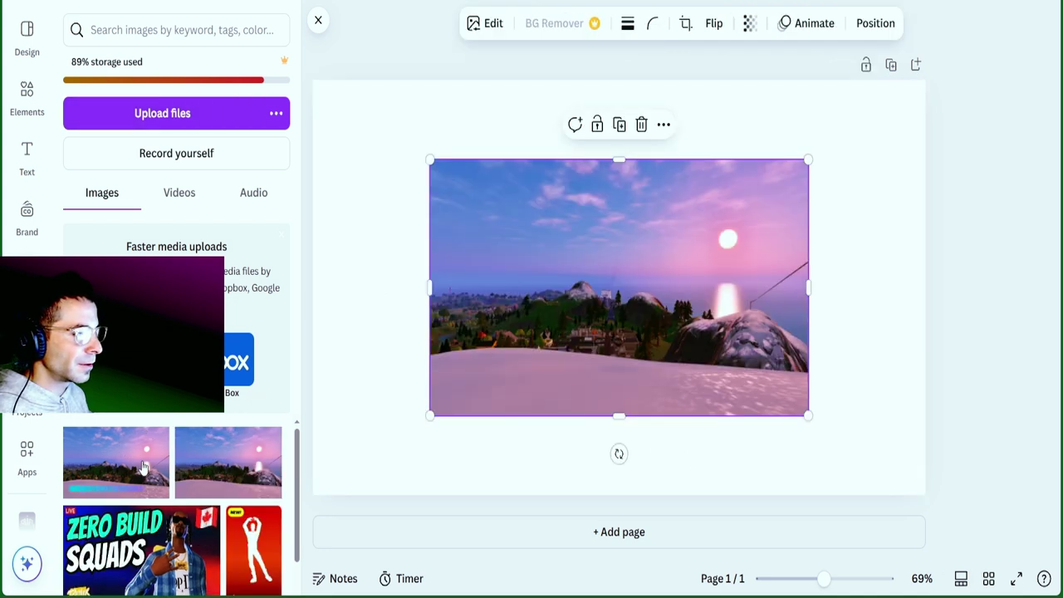
- Align the sunset image with the page's upper-left corner and enlarge it to cover the whole page
right_click(587, 284)
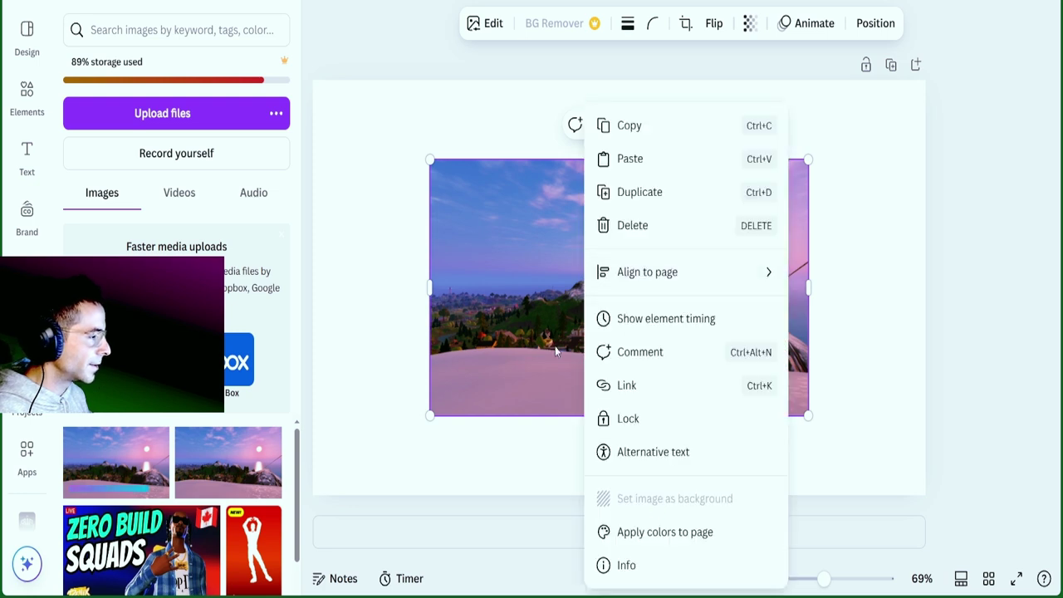
left_click(504, 313)
left_click_drag(504, 314, 456, 229)
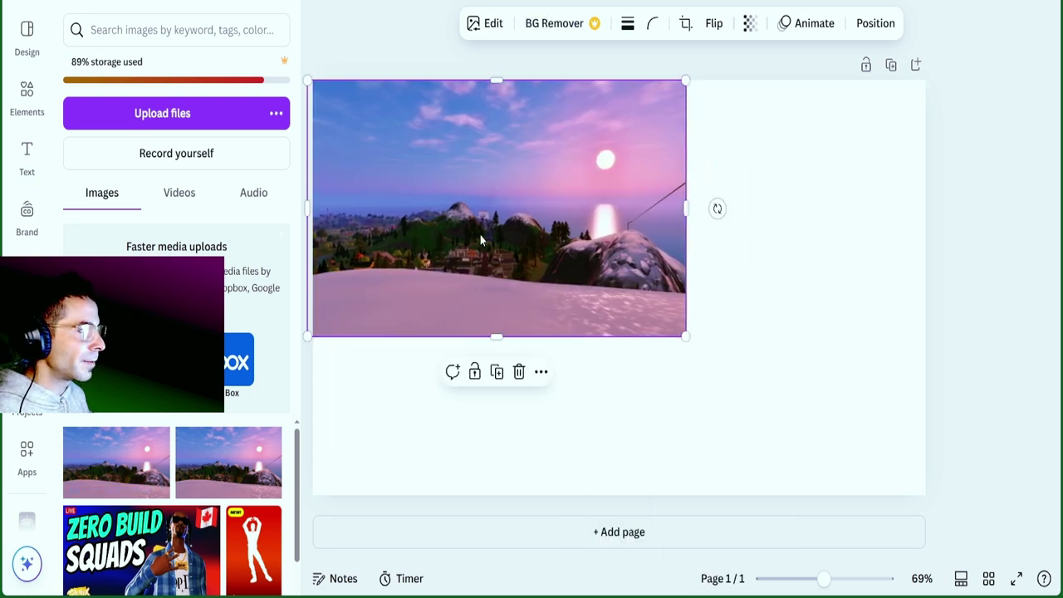
left_click_drag(685, 337, 925, 494)
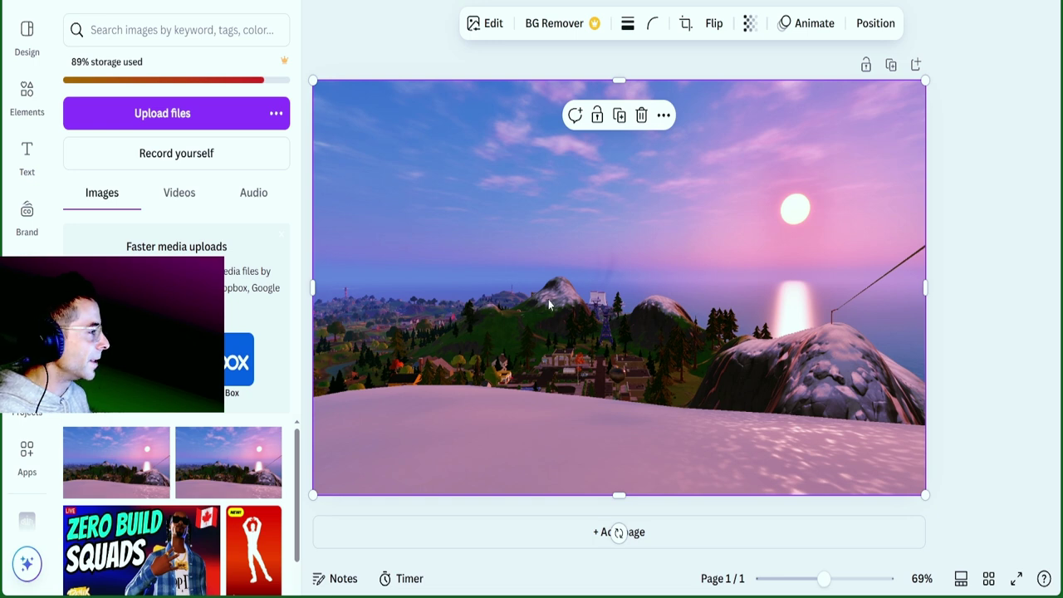
left_click(968, 234)
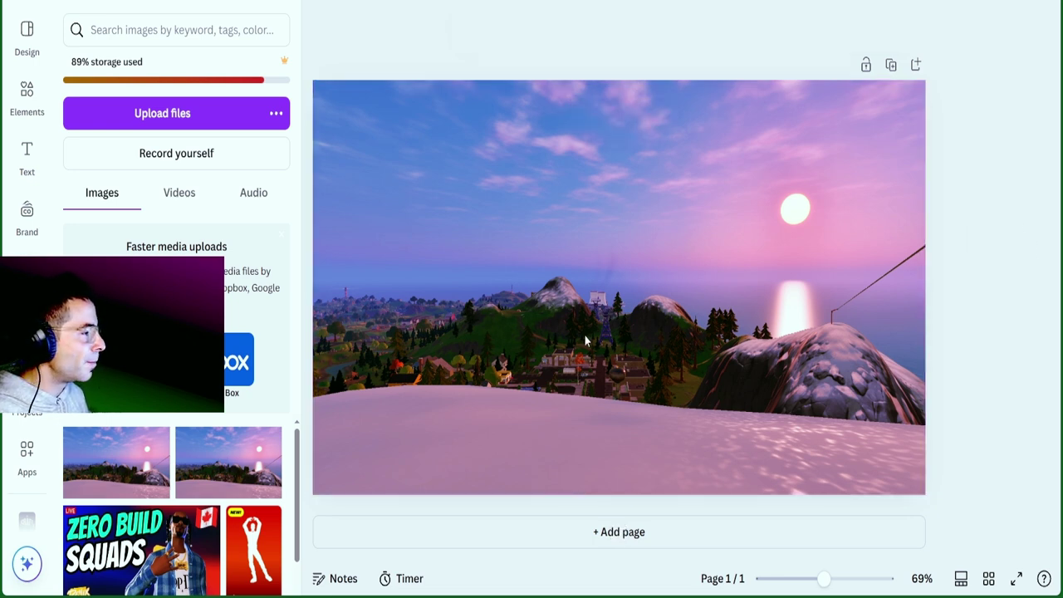
- Apply the Aria filter to the sunset background image and close the image editing options
left_click(585, 335)
left_click(524, 25)
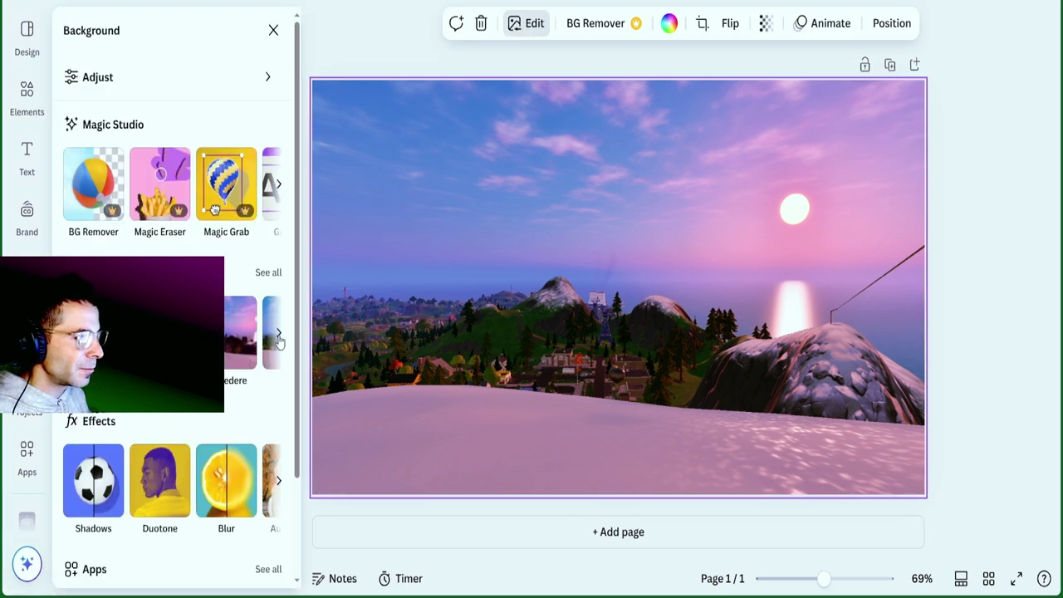
left_click(267, 274)
scroll(290, 173, "down", 3)
left_click_drag(290, 173, 287, 287)
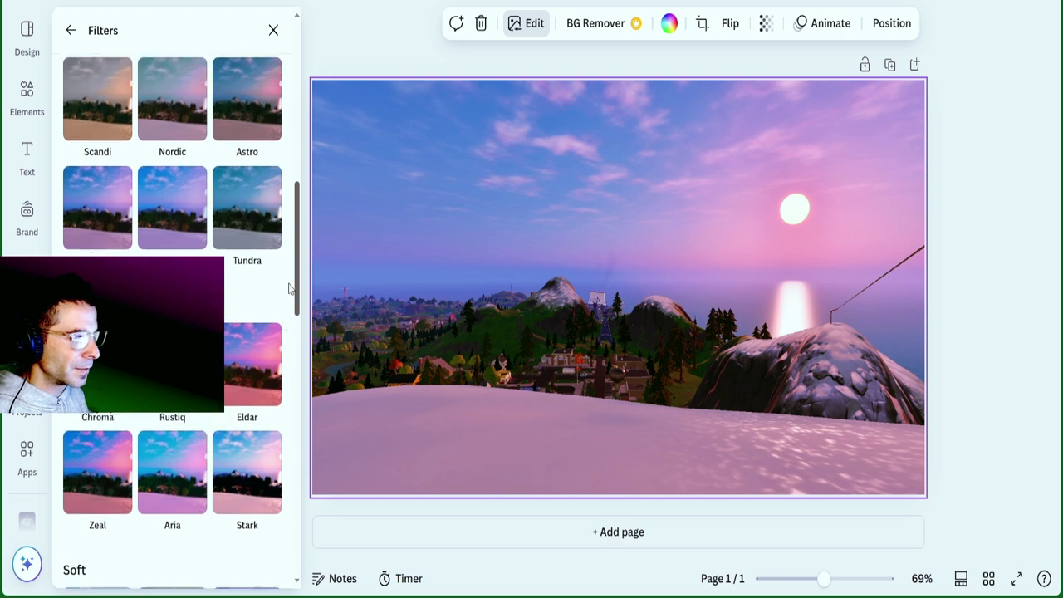
left_click(175, 484)
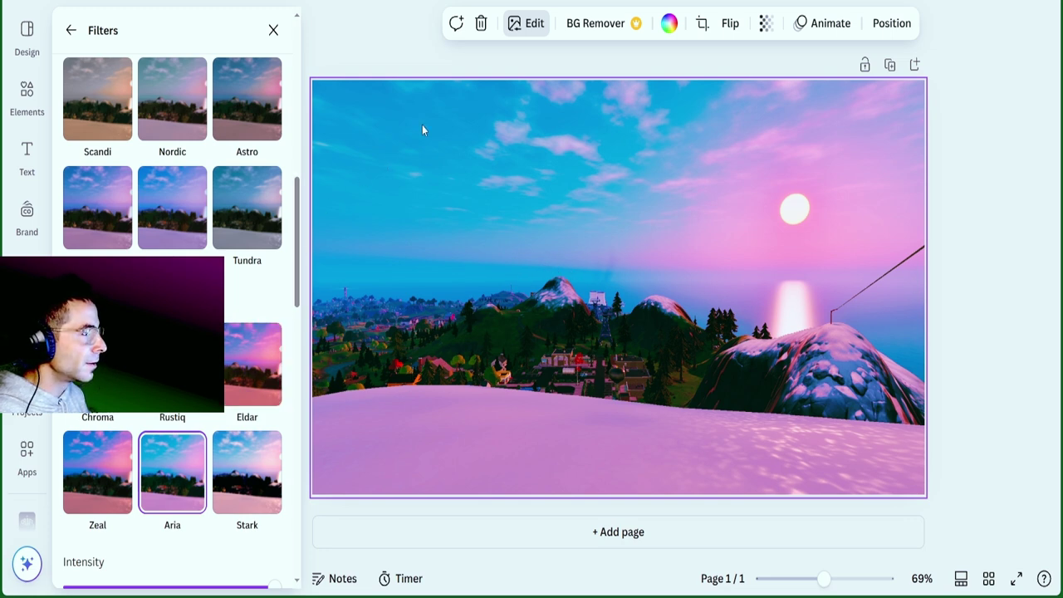
left_click(274, 30)
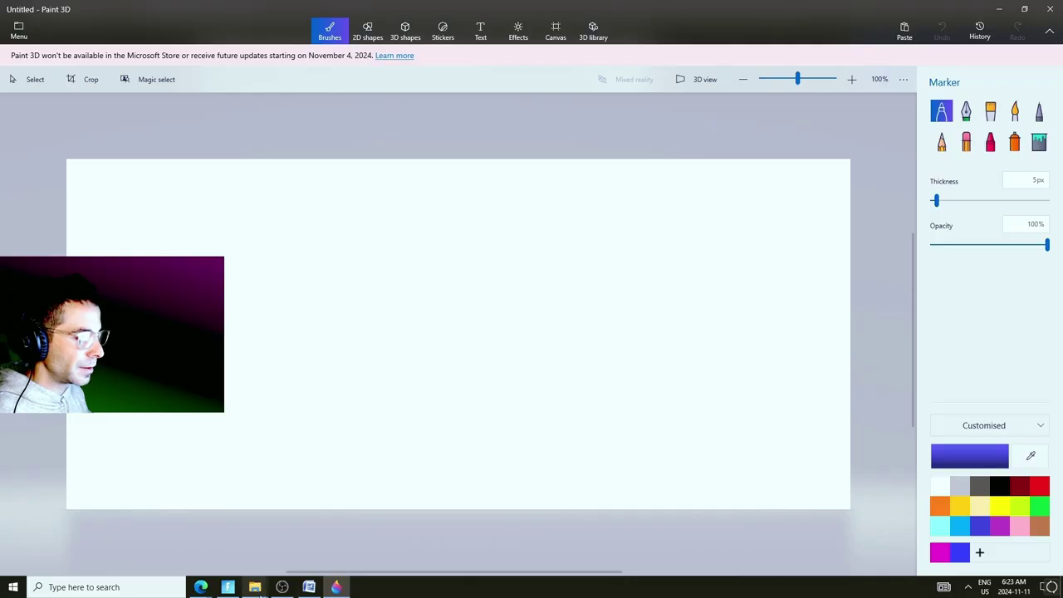
- Switch to the Desktop folder in File Explorer that holds the Fortnite screenshots
mouse_move(262, 590)
left_click(307, 546)
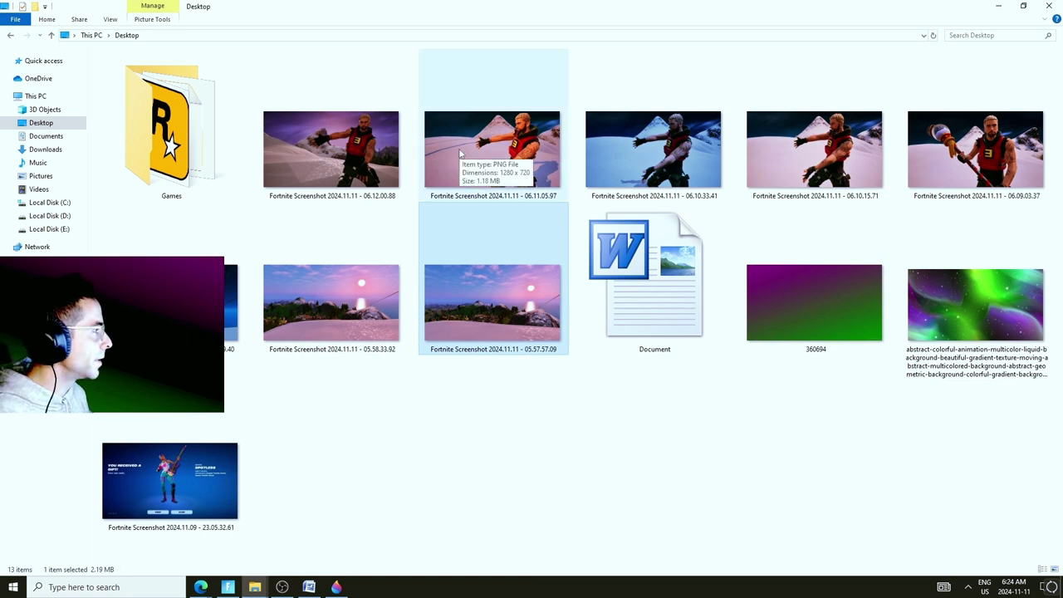
- Try to open Fortnite Screenshot 2024.11.11 - 06.11.05.97 for editing in Paint 3D directly from the folder
right_click(532, 168)
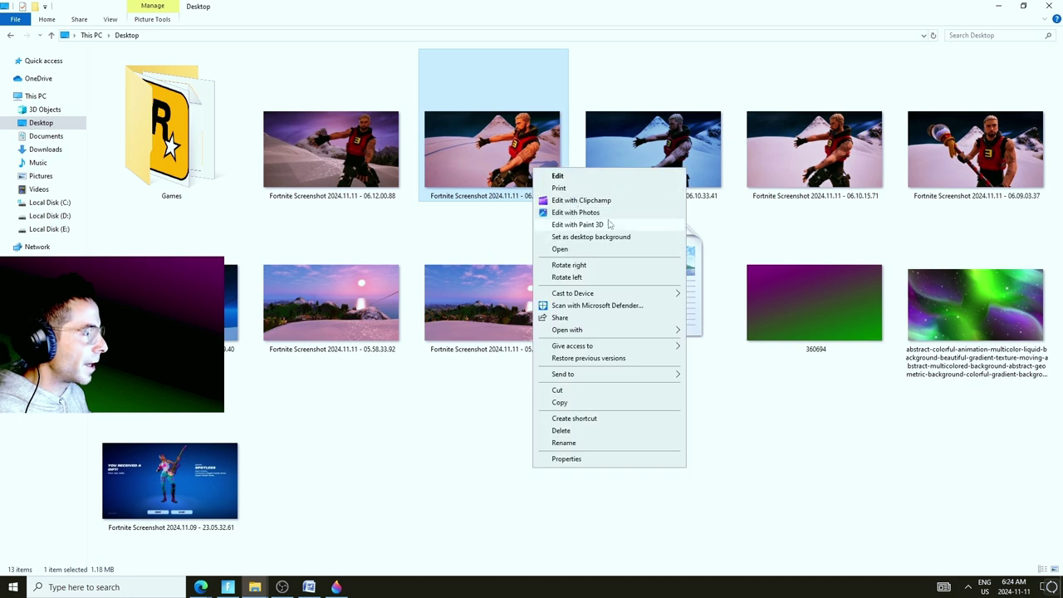
left_click(612, 232)
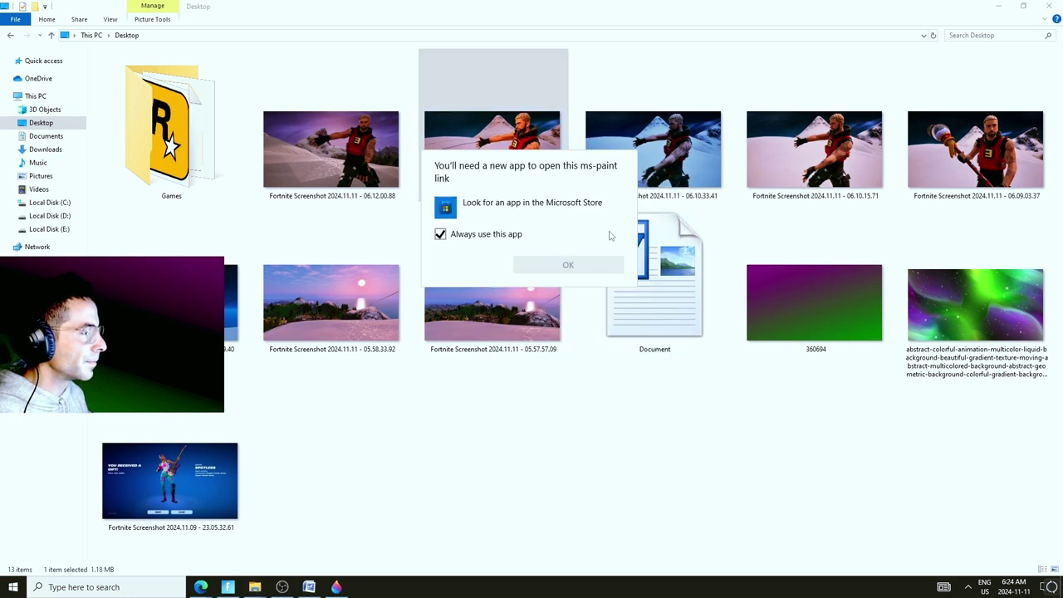
left_click(469, 133)
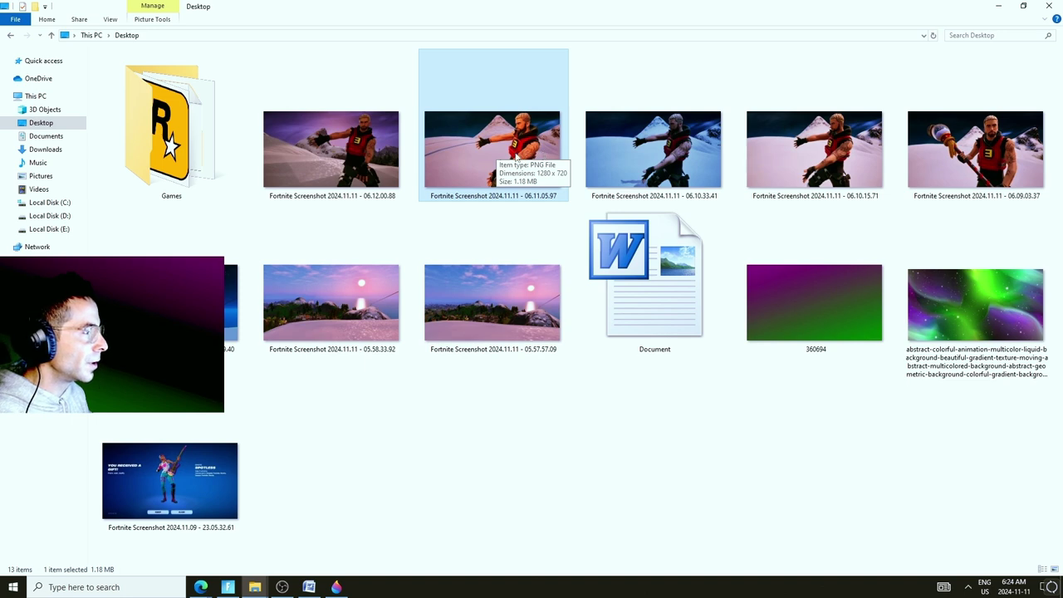
- Open Fortnite Screenshot 2024.11.11 - 06.11.05.97 in the photo viewer and copy the image
key("Return")
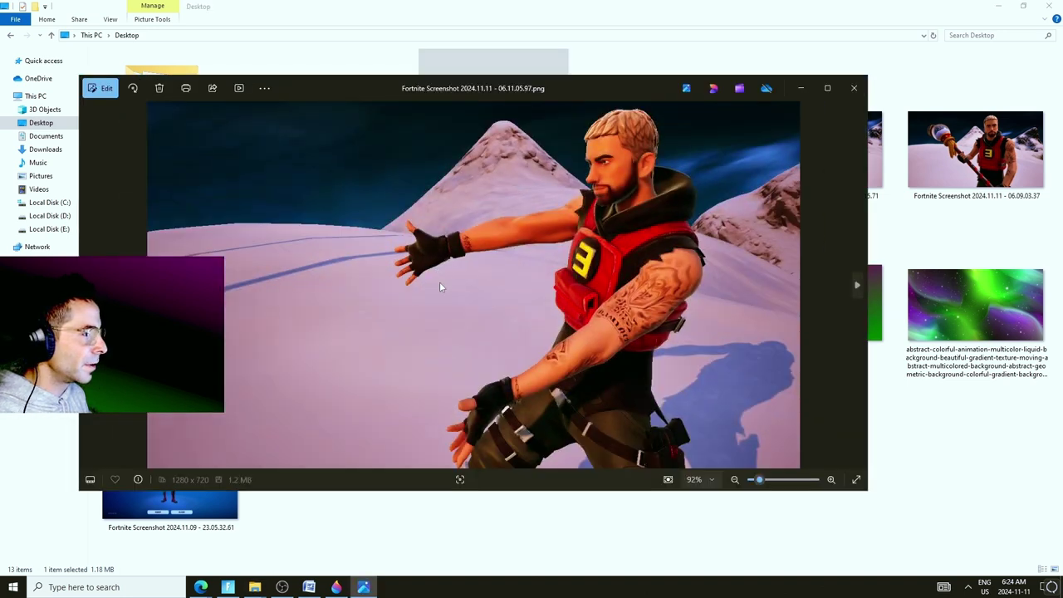
right_click(440, 282)
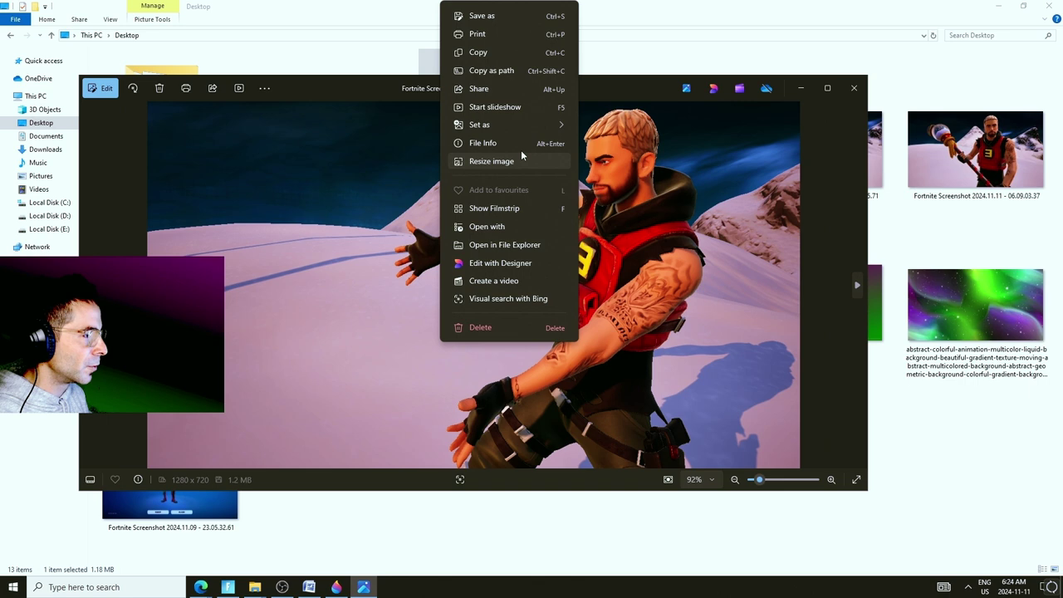
left_click(500, 54)
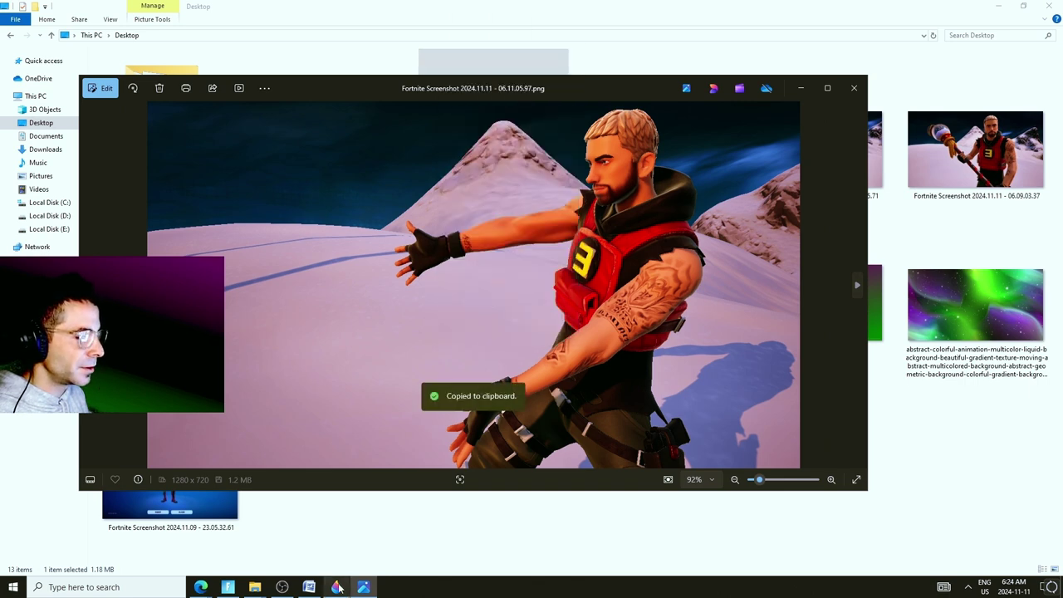
- Switch to Paint 3D, paste the copied character screenshot onto the blank canvas and show the canvas options
left_click(337, 588)
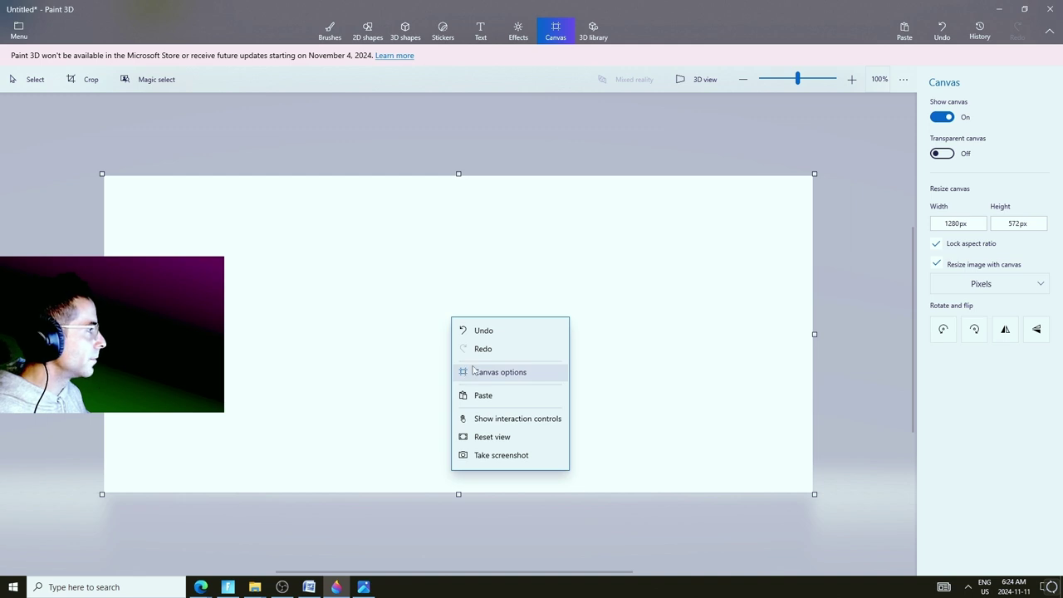
left_click(498, 398)
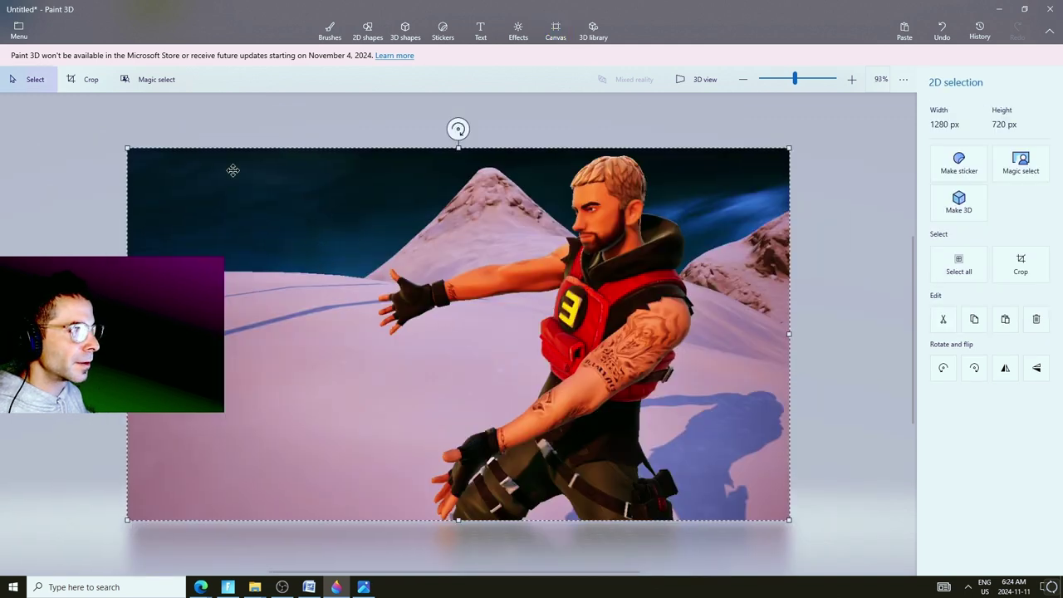
key("c")
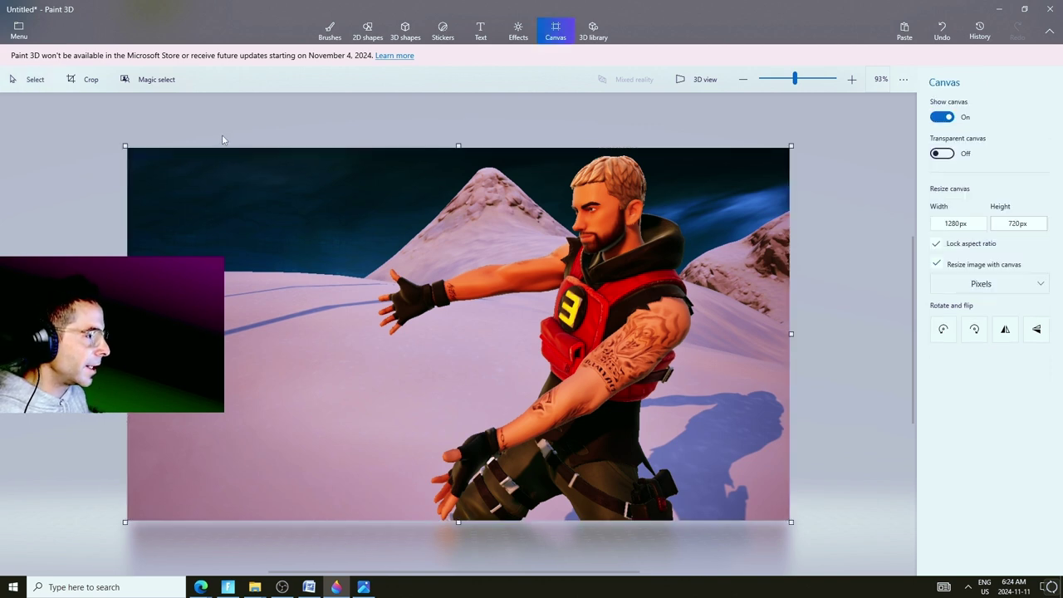
- Start a Magic select cut-out with the area narrowed tightly around the character, and continue to refining it
left_click(148, 80)
left_click_drag(124, 143, 367, 141)
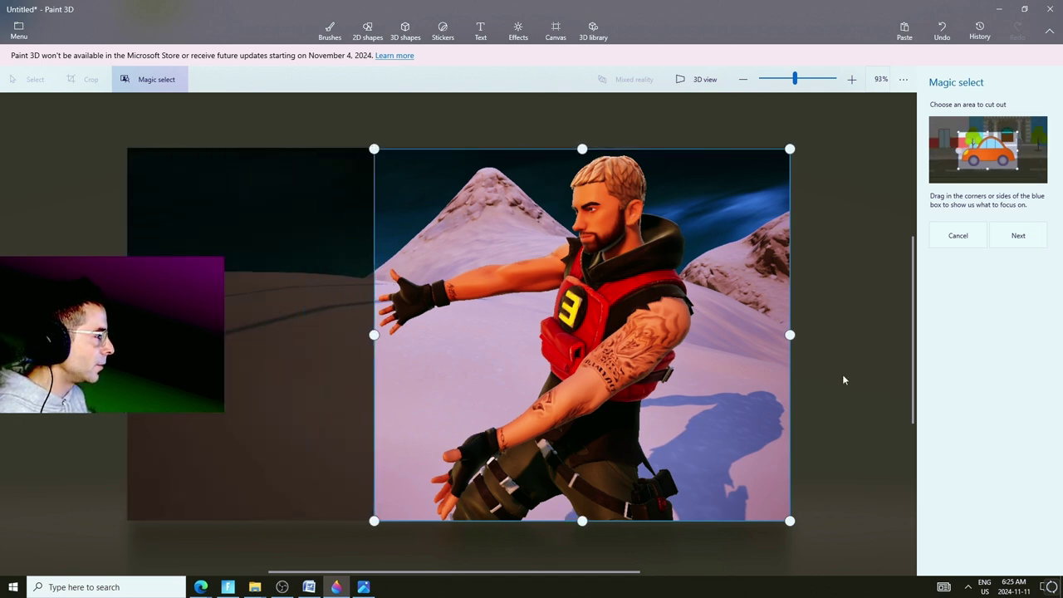
left_click_drag(791, 334, 701, 317)
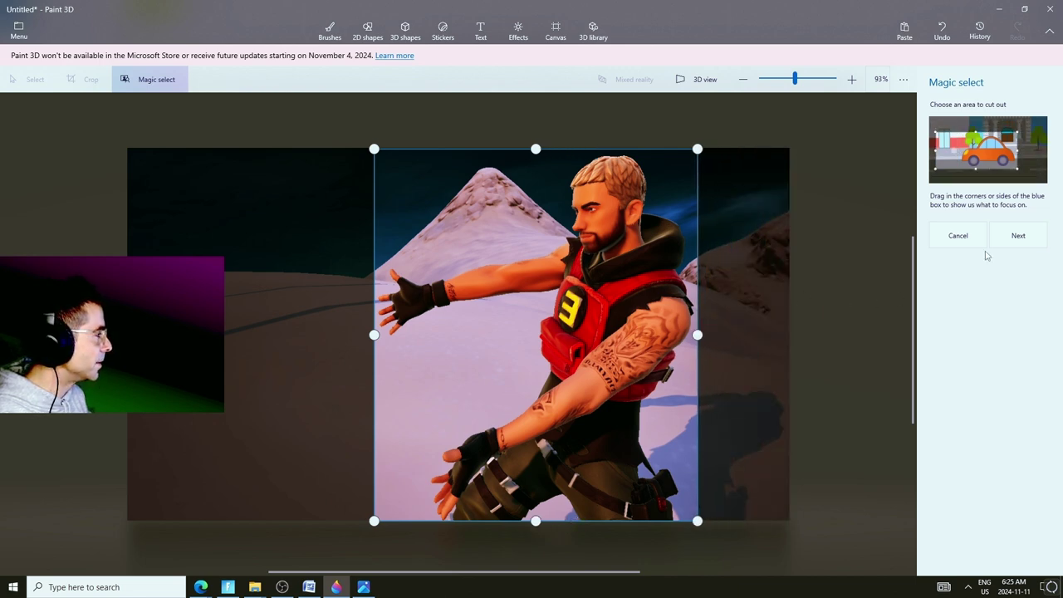
left_click(1019, 237)
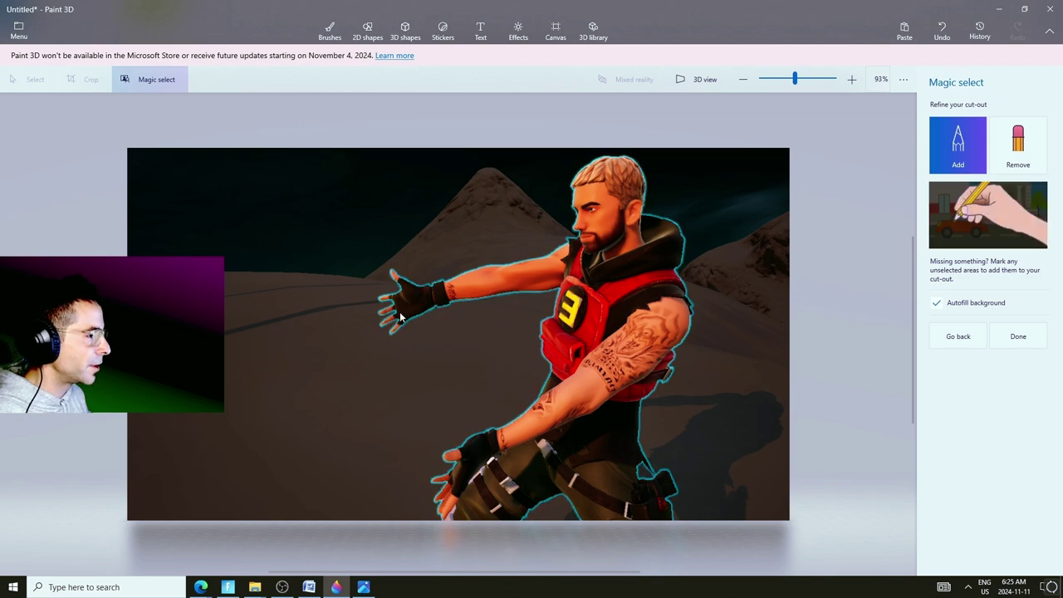
- Examine the cut-out outline around the character's head, arms, hands and legs for wrongly selected areas
scroll(403, 312, "up", 5)
scroll(403, 312, "down", 4)
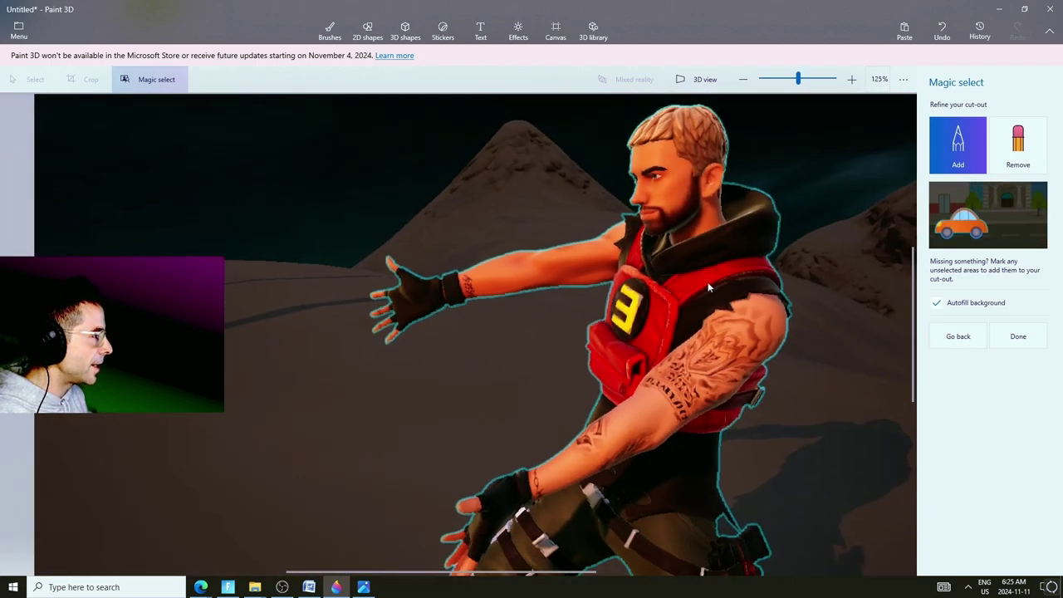
scroll(708, 282, "down", 2)
scroll(707, 282, "up", 1)
scroll(653, 284, "up", 1)
scroll(644, 287, "down", 1)
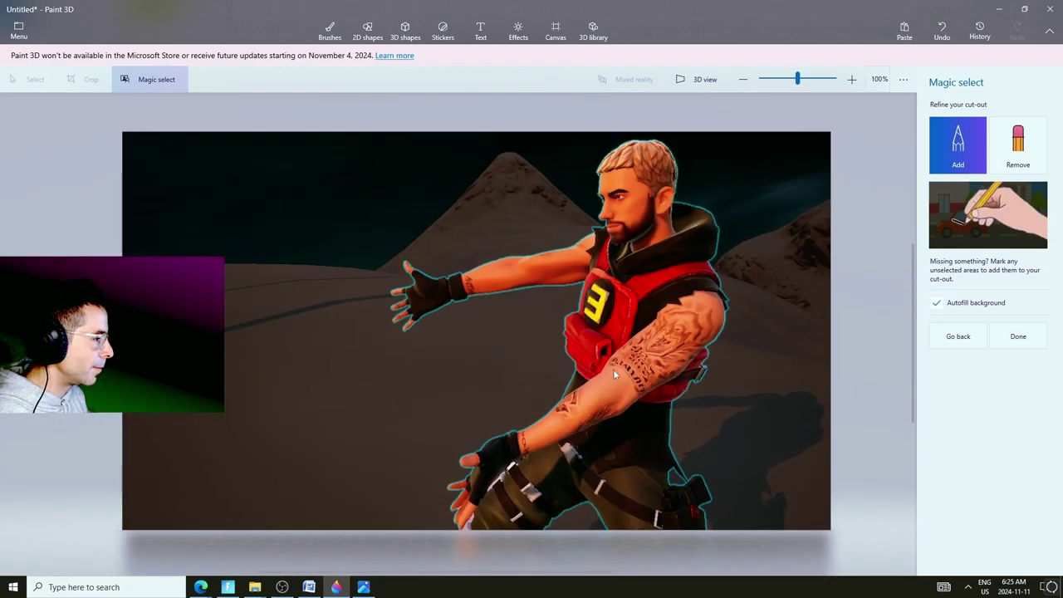
scroll(581, 412, "up", 1)
scroll(578, 420, "down", 1)
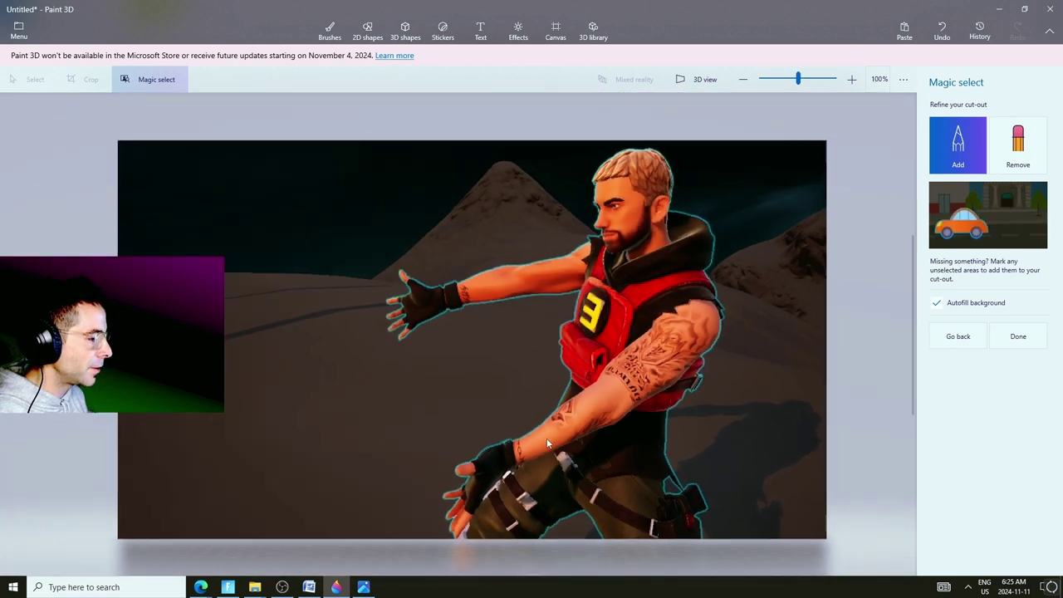
- Remove the snow patch between the lower hand's fingers and the leg from the cut-out
scroll(547, 438, "up", 2)
scroll(864, 377, "up", 1)
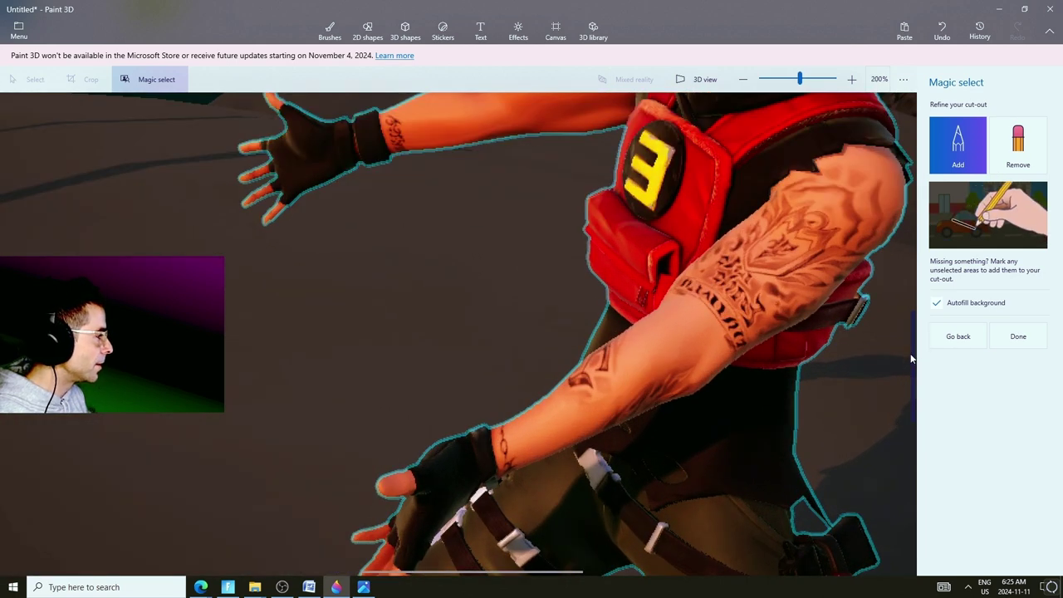
left_click_drag(912, 359, 900, 447)
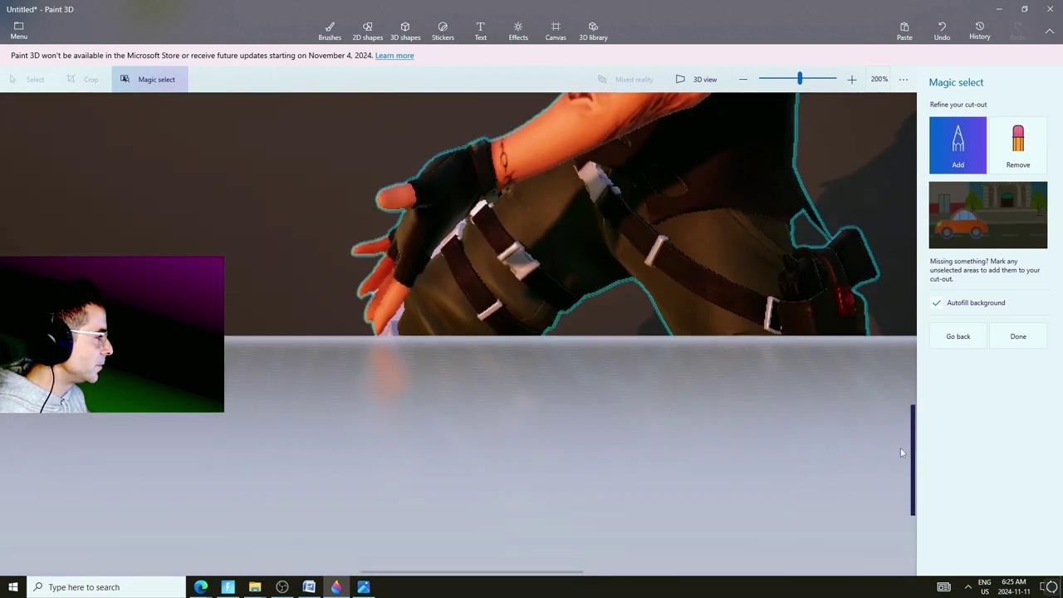
left_click(1018, 143)
scroll(505, 293, "up", 2)
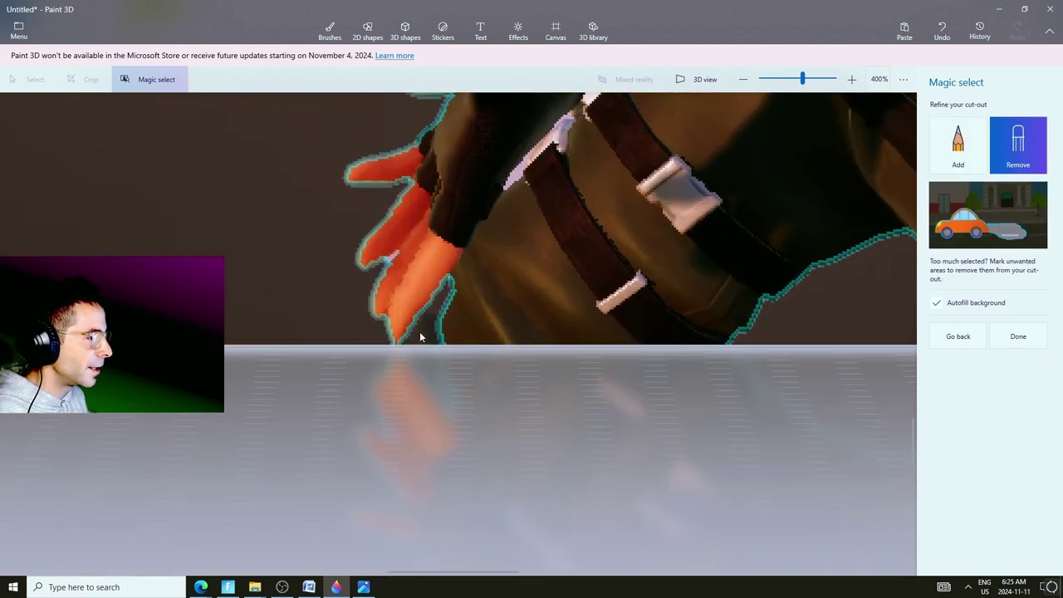
- Turn off Autofill background and finish the character cut-out
scroll(447, 314, "down", 6)
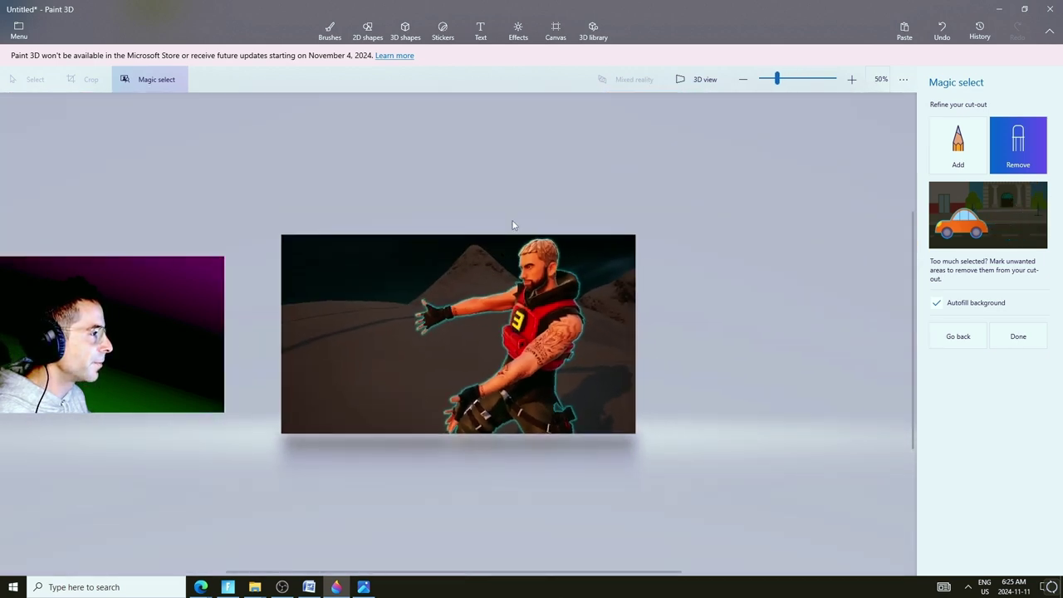
scroll(512, 224, "up", 2)
left_click(967, 306)
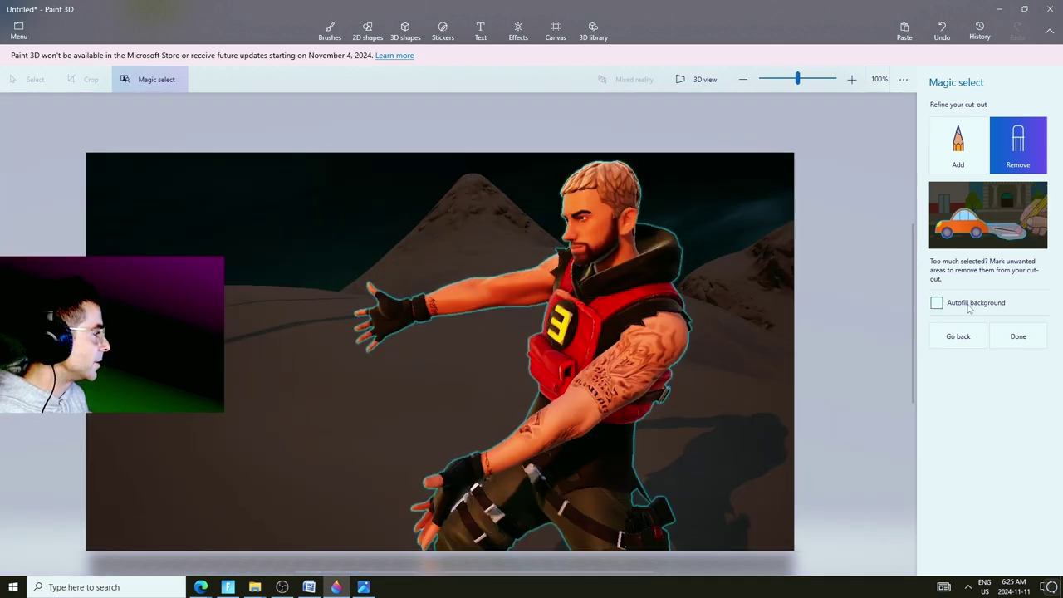
left_click(939, 305)
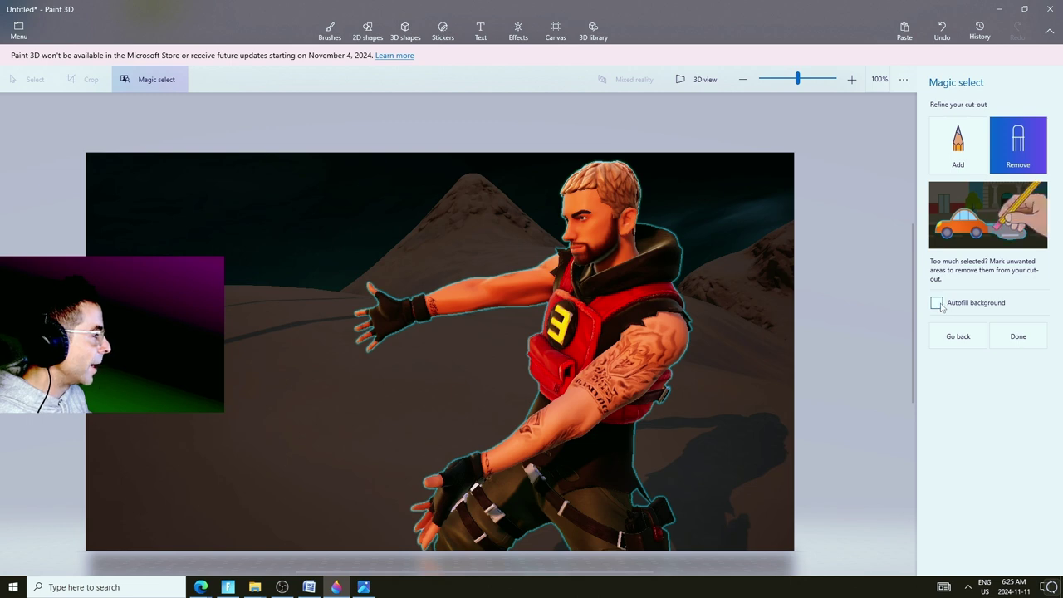
left_click(1019, 337)
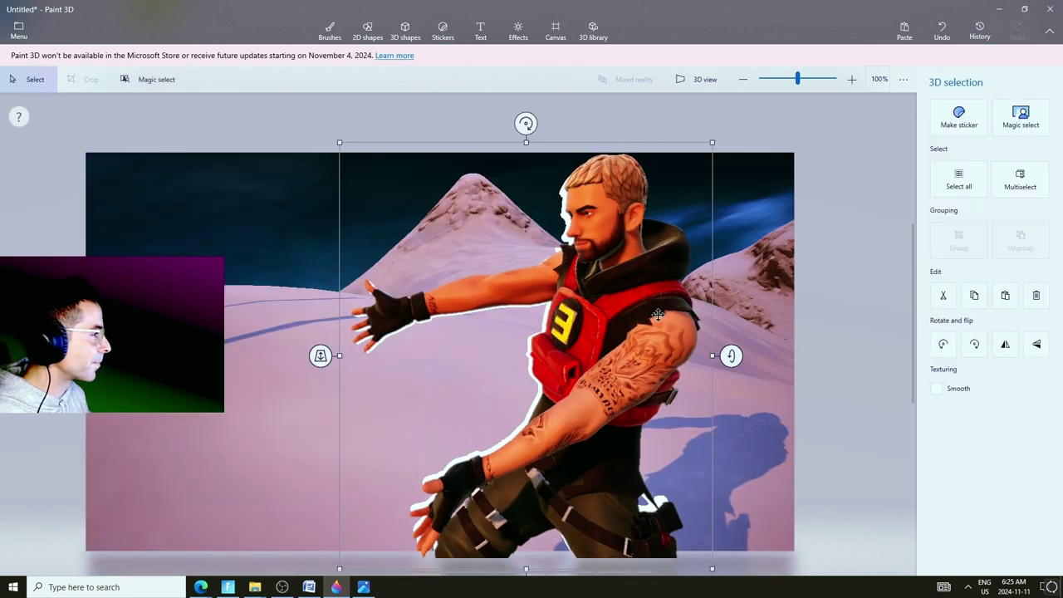
- Move the cut-out character off the canvas into the empty space to the left of the screenshot
scroll(657, 316, "down", 3)
left_click_drag(606, 321, 137, 288)
scroll(121, 289, "down", 2)
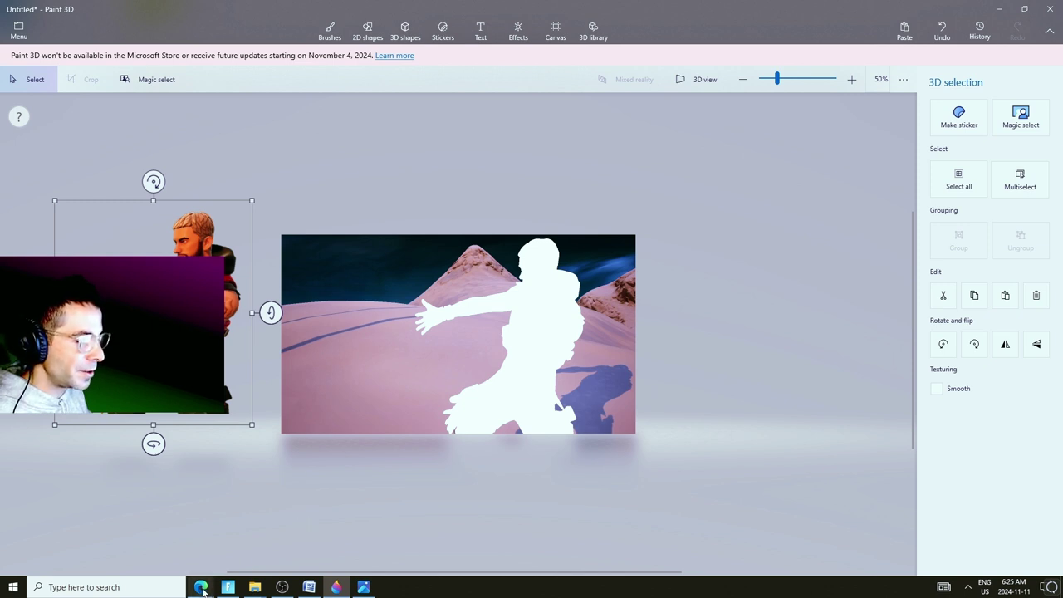
- Switch to OBS Studio to reach its list of sources
left_click(283, 587)
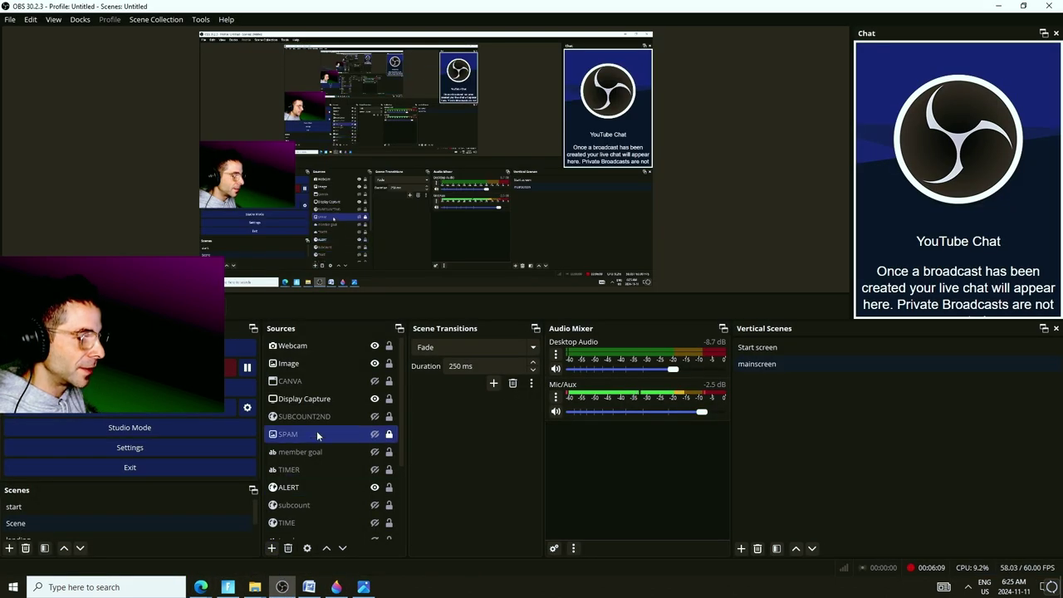